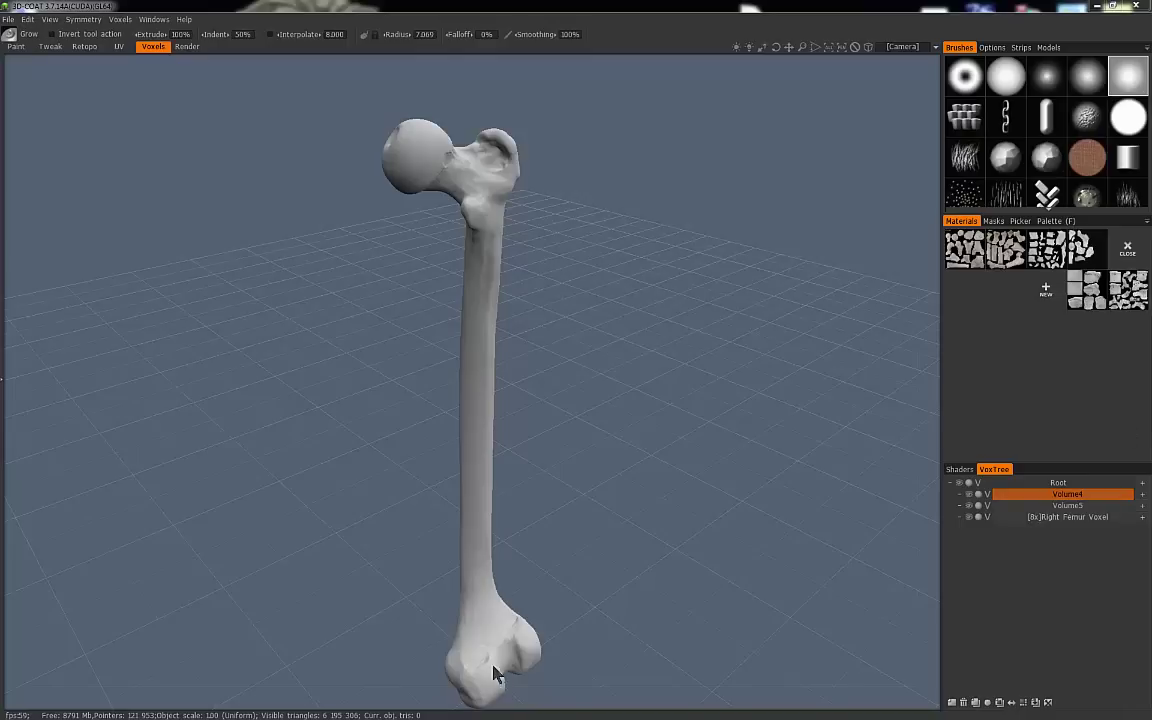
Step: Run AUTOPO on the Right Femur Voxel layer with intermediate resolution 180, approximate polycount 3000 and additional smoothing 2
drag(686, 482, 653, 465)
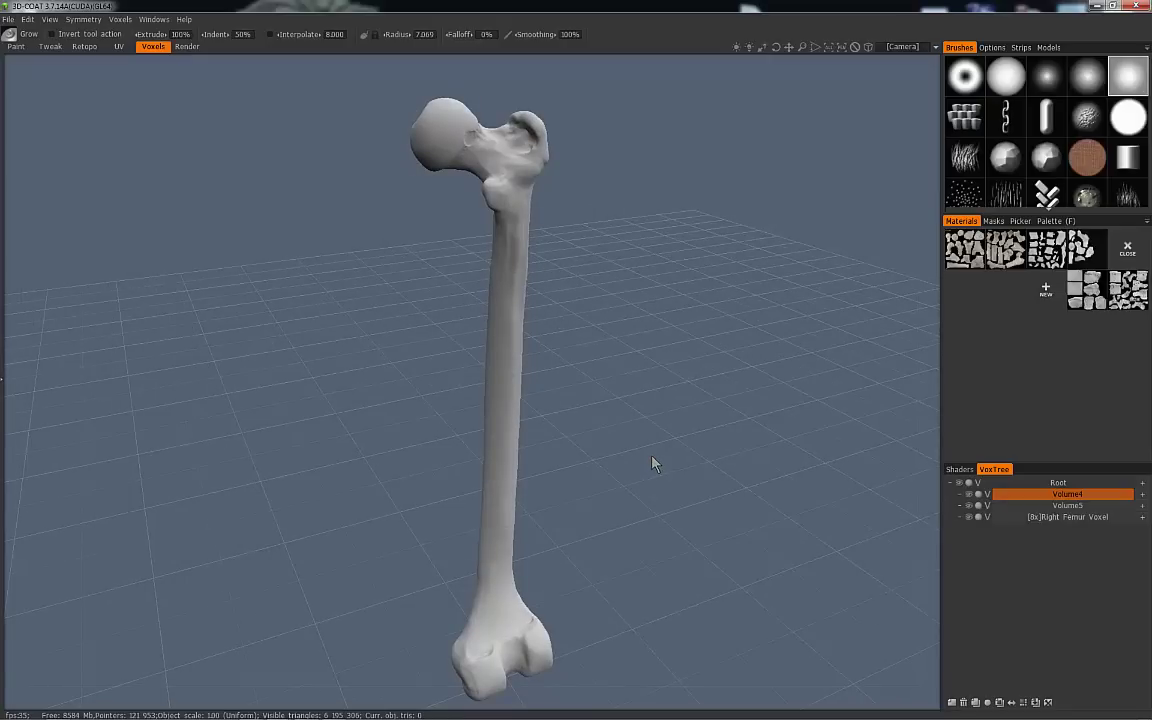
mouse_move(656, 465)
mouse_down()
mouse_move(656, 455)
mouse_move(632, 455)
mouse_move(657, 470)
mouse_up()
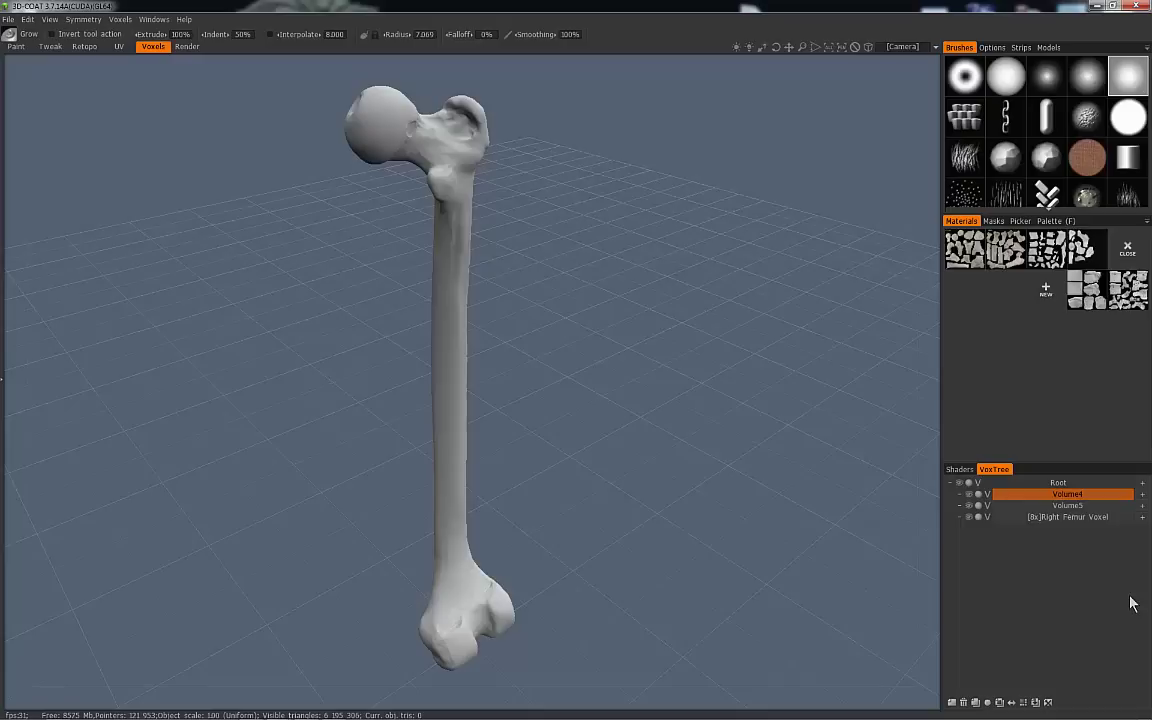
click(1055, 518)
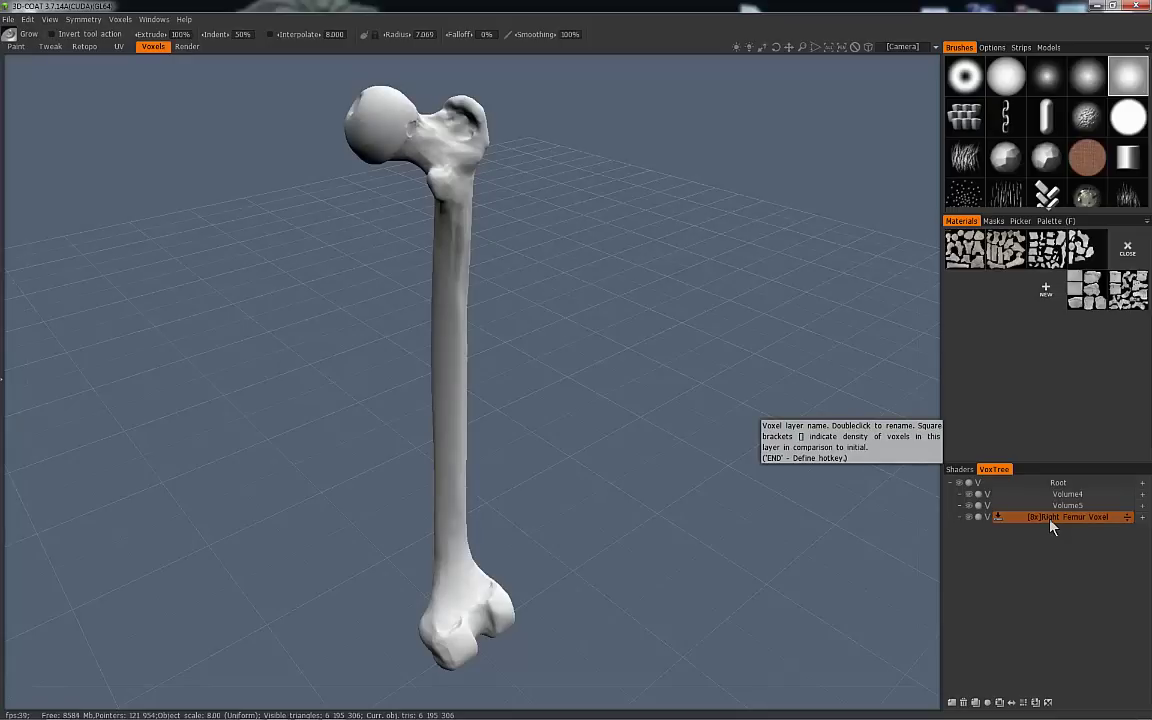
right_click(1052, 528)
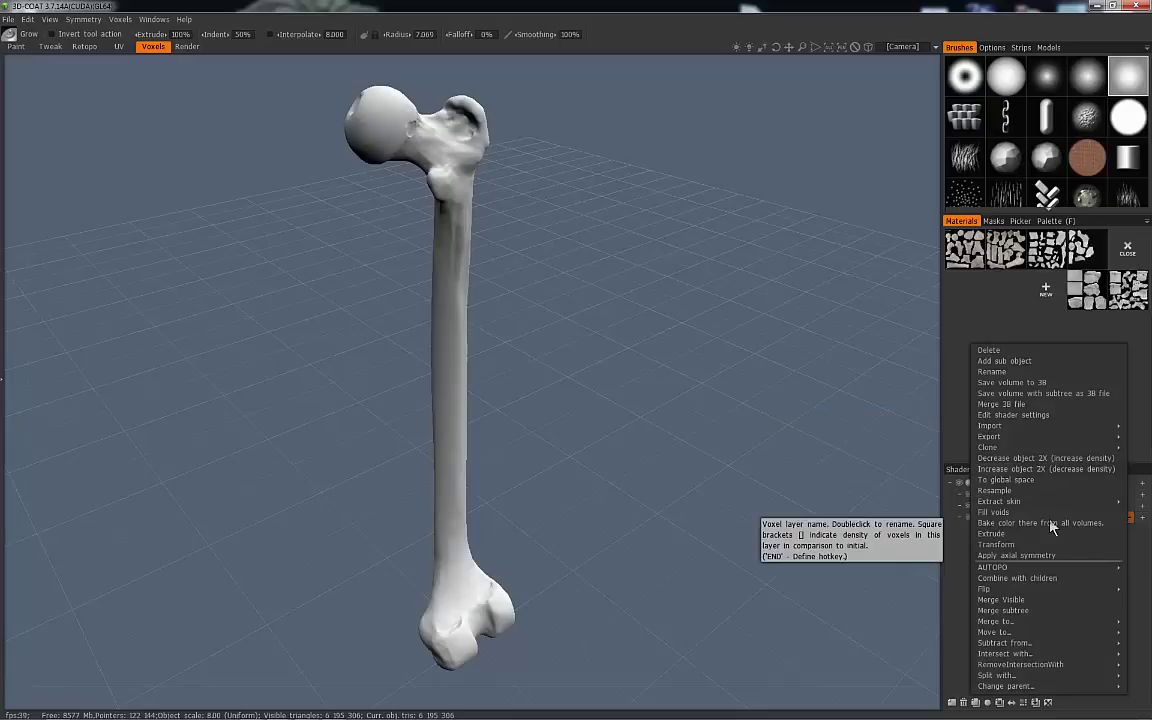
mouse_move(1021, 568)
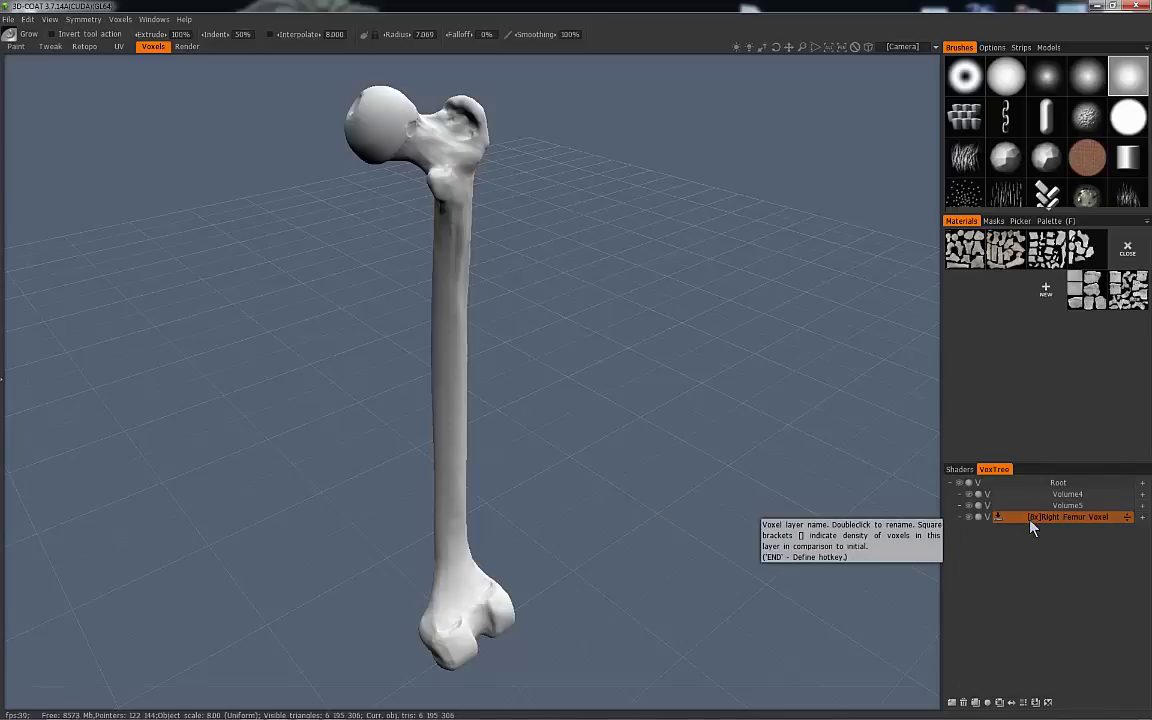
right_click(1031, 524)
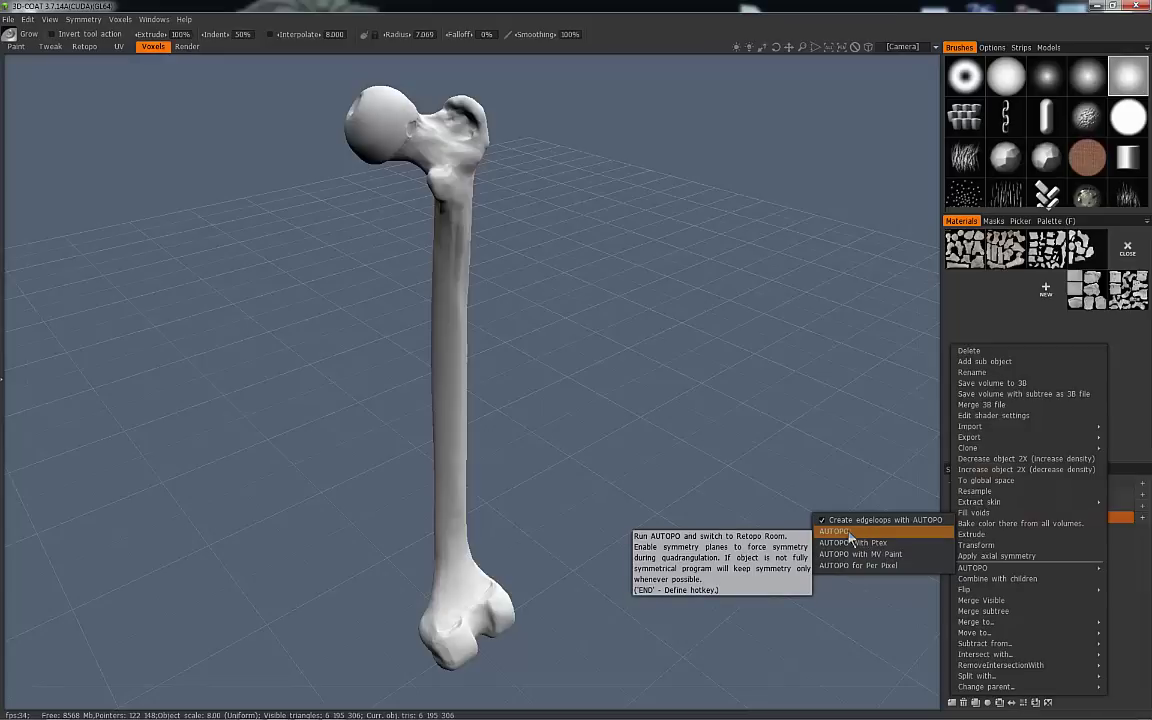
click(845, 533)
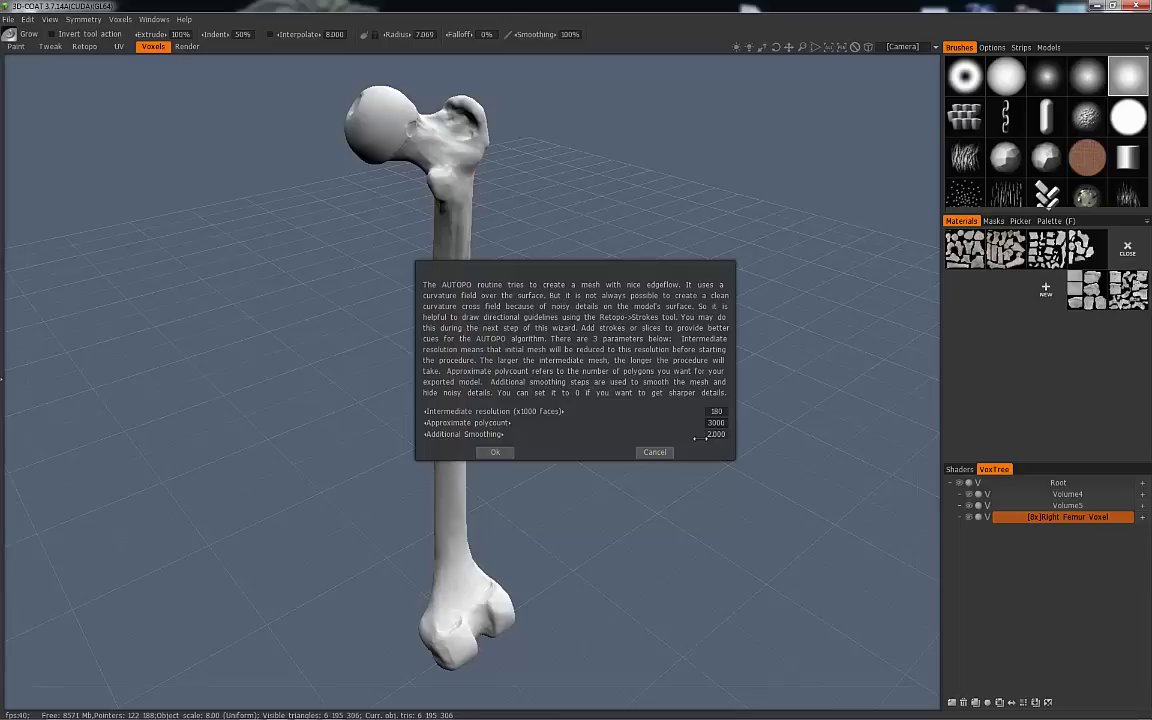
click(503, 454)
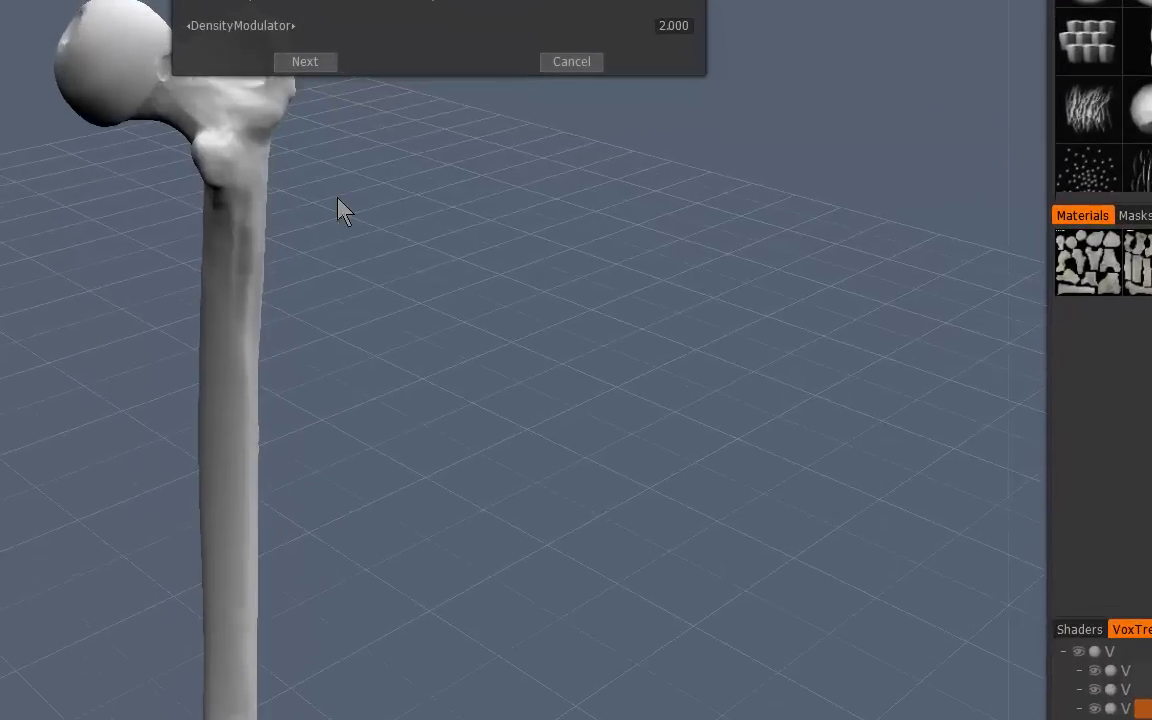
Step: Paint a density area around the base of the femoral head with DensityModulator 2 and continue to the guide-stroke stage
middle_drag(338, 198, 319, 408)
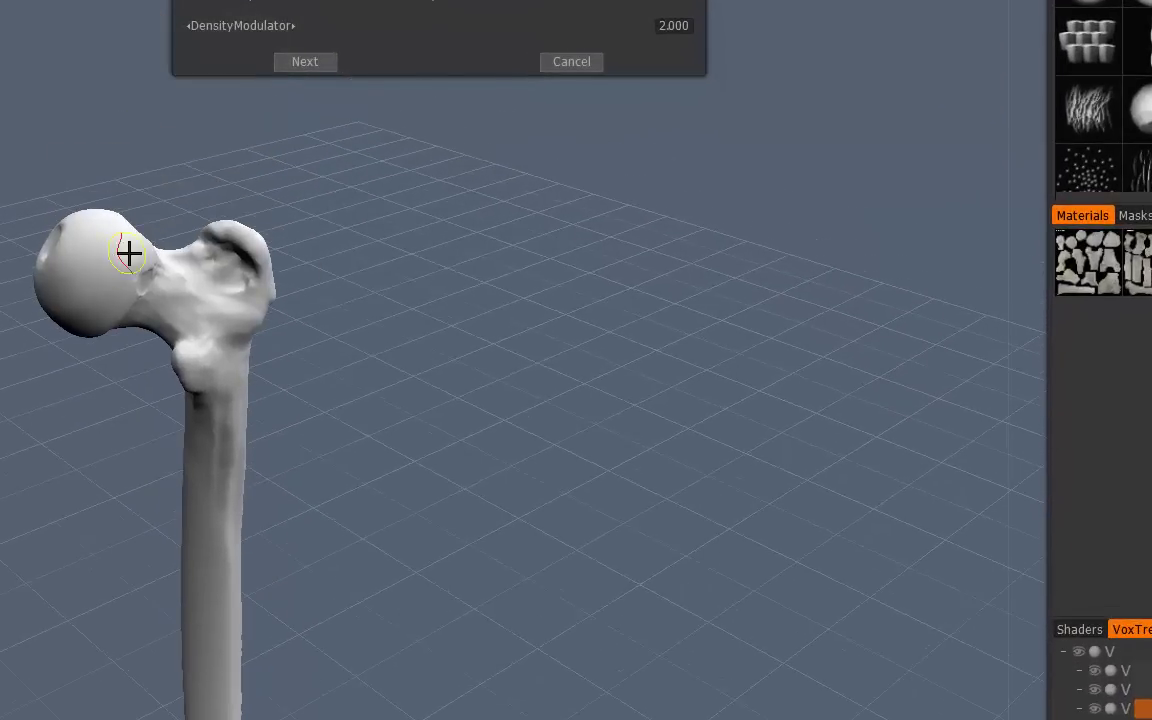
mouse_move(108, 250)
mouse_down()
mouse_move(82, 254)
mouse_move(139, 242)
mouse_move(124, 308)
mouse_move(146, 260)
mouse_move(116, 321)
mouse_move(98, 305)
mouse_move(321, 188)
mouse_move(360, 195)
mouse_up()
mouse_move(255, 226)
mouse_down()
mouse_move(203, 234)
mouse_move(167, 204)
mouse_move(232, 232)
mouse_up()
drag(340, 290, 474, 338)
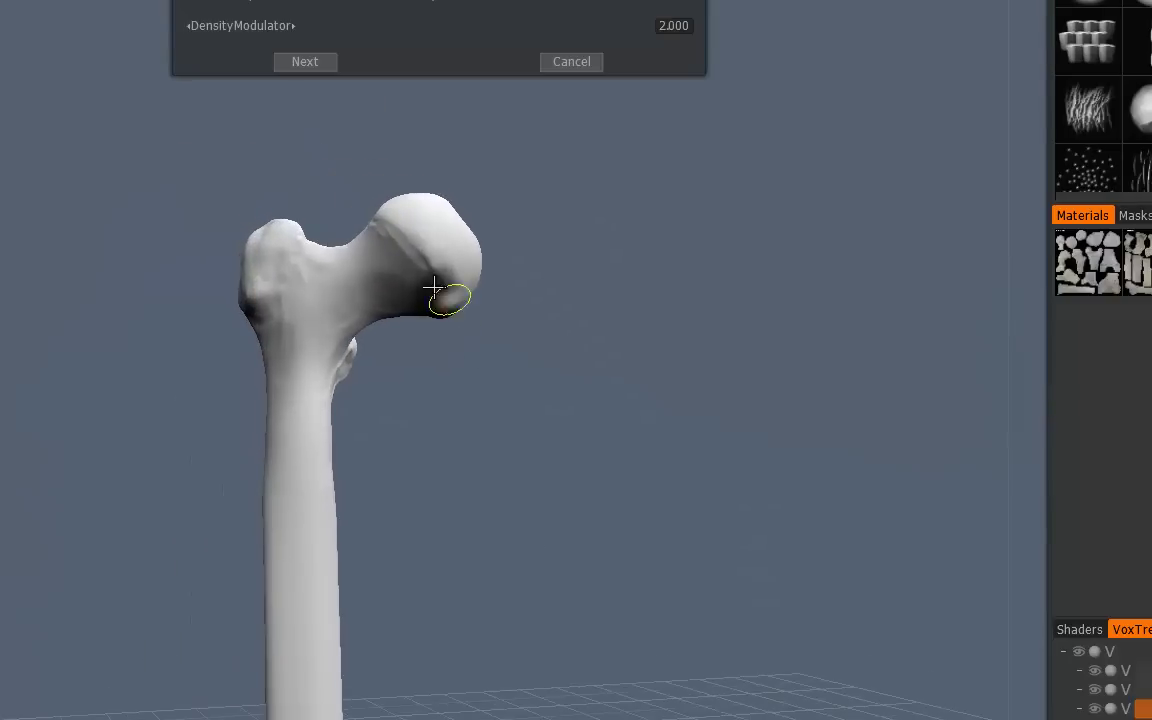
mouse_move(438, 296)
mouse_down()
mouse_move(352, 203)
mouse_move(394, 246)
mouse_up()
mouse_move(440, 330)
mouse_down()
mouse_move(447, 399)
mouse_move(463, 393)
mouse_move(411, 339)
mouse_move(425, 345)
mouse_move(427, 374)
mouse_move(424, 343)
mouse_move(280, 368)
mouse_move(290, 335)
mouse_up()
drag(399, 468, 403, 458)
mouse_move(553, 463)
mouse_down()
mouse_move(546, 404)
mouse_move(342, 327)
mouse_move(338, 280)
mouse_up()
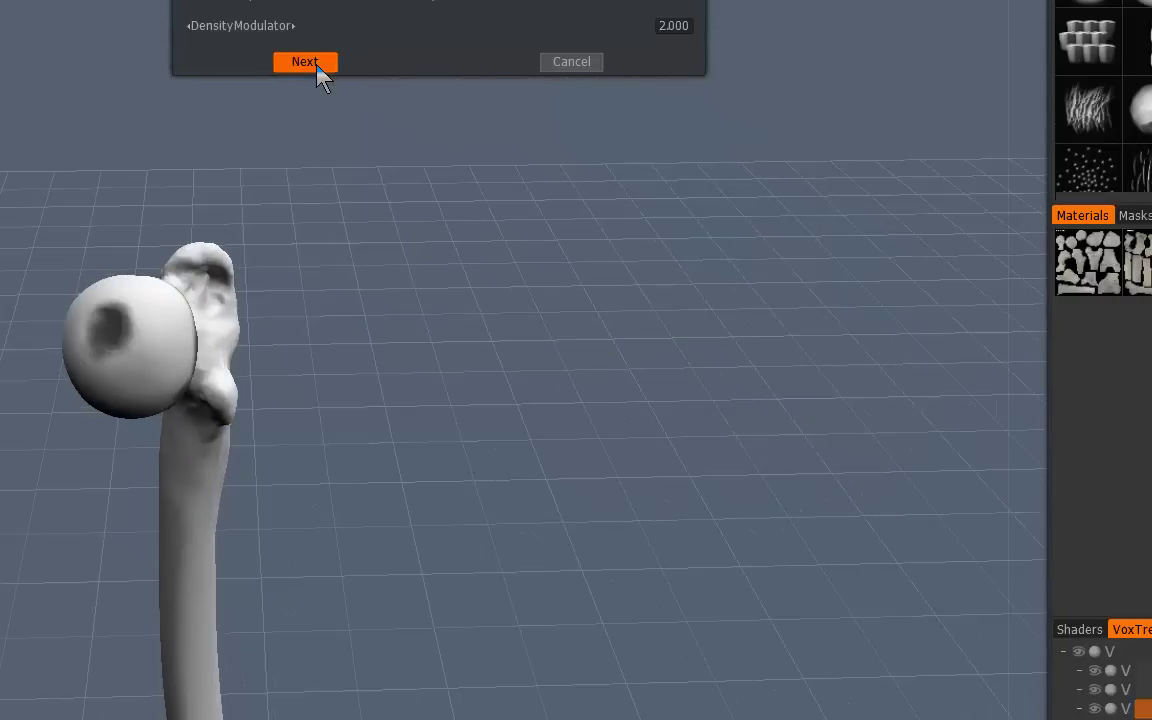
click(315, 64)
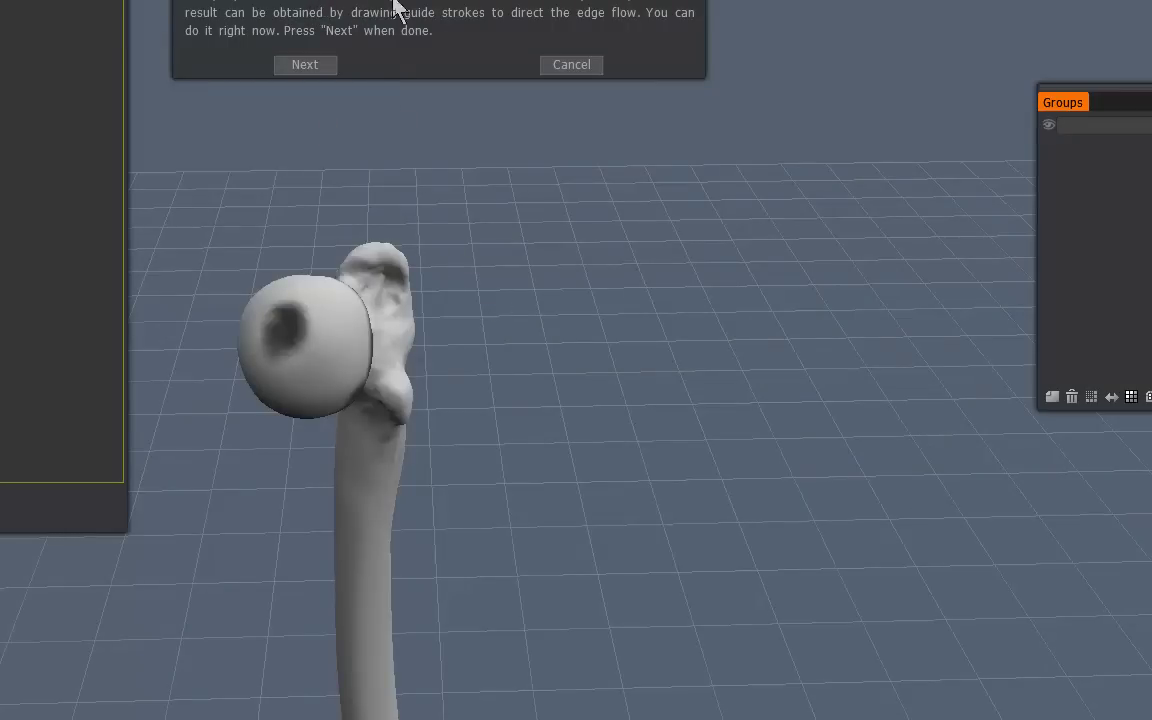
Step: Draw one guide stroke across the femoral head and one along the full length of the shaft
drag(558, 218, 400, 186)
drag(329, 209, 350, 215)
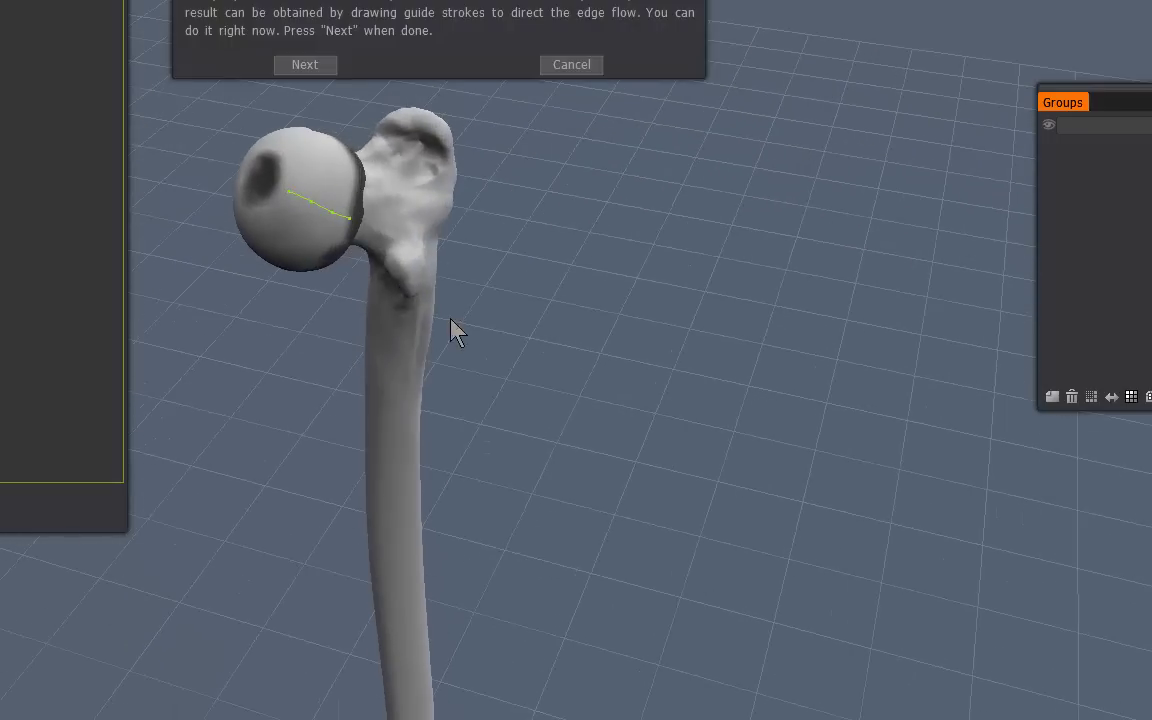
drag(455, 329, 363, 298)
mouse_move(447, 194)
mouse_down()
mouse_move(440, 719)
mouse_move(454, 719)
mouse_move(438, 719)
mouse_up()
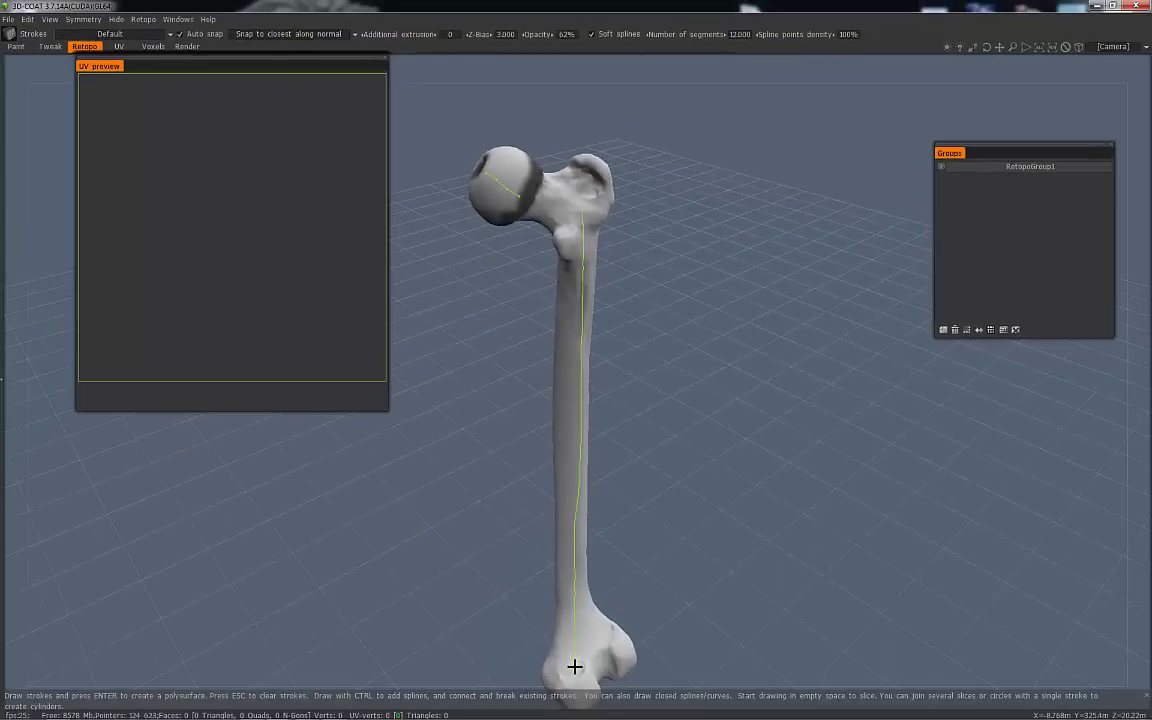
Step: Add several cross-section slice strokes at intervals across the femur shaft and generate the AUTOPO mesh
mouse_move(575, 666)
mouse_down()
mouse_move(560, 600)
mouse_move(568, 540)
mouse_move(576, 560)
mouse_move(635, 548)
mouse_up()
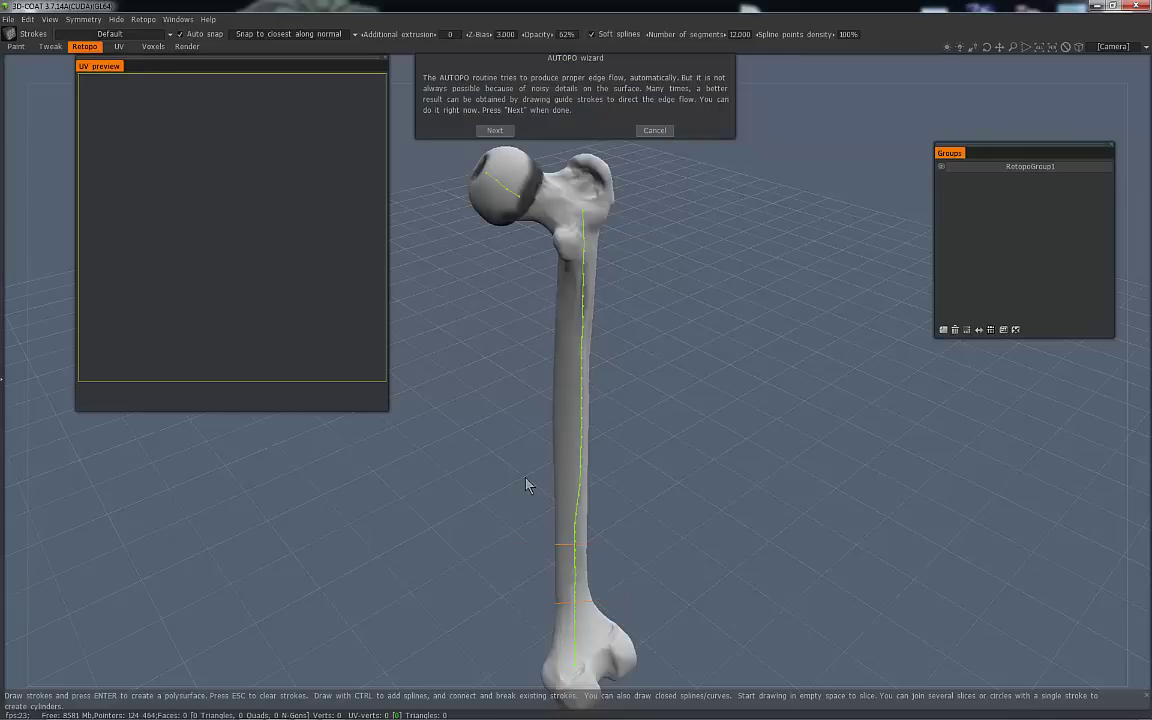
drag(540, 481, 625, 481)
drag(522, 424, 645, 420)
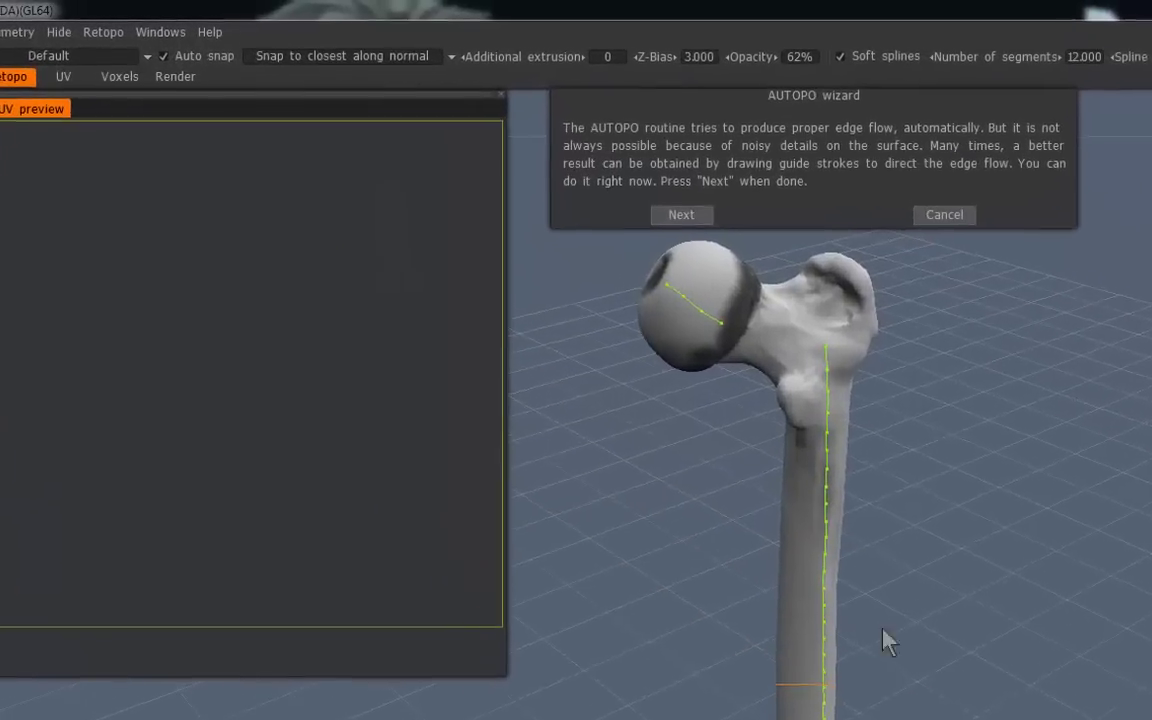
drag(582, 347, 582, 347)
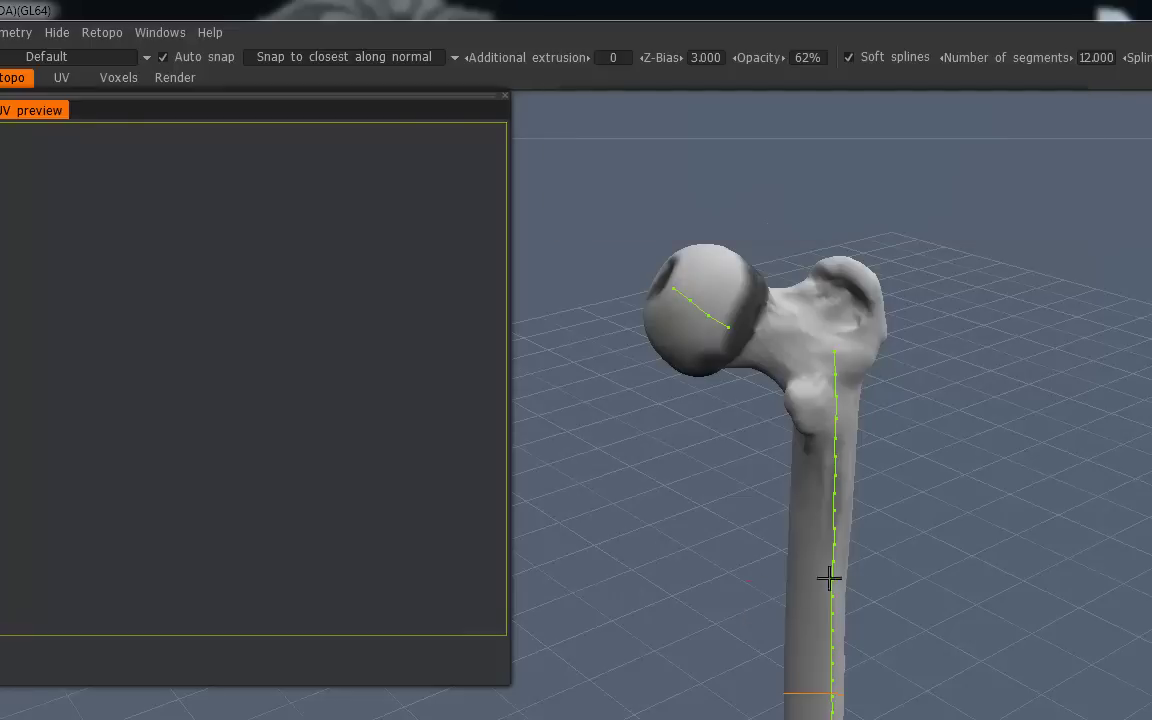
drag(829, 577, 926, 571)
drag(770, 456, 900, 475)
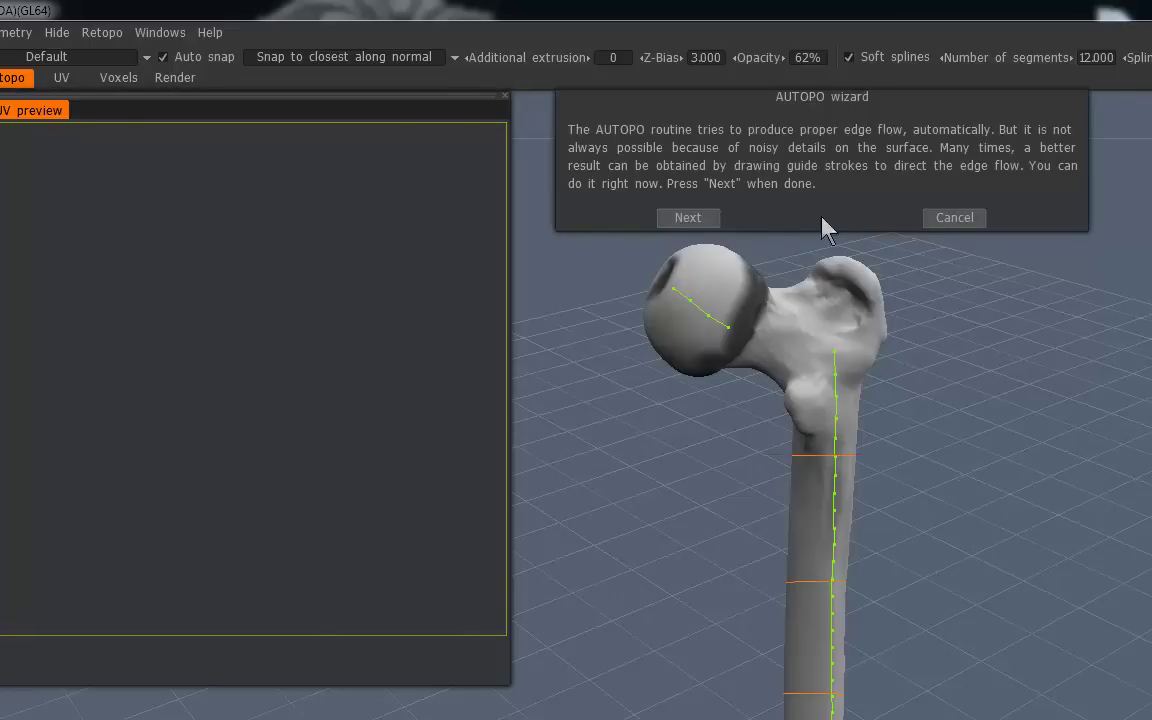
click(677, 222)
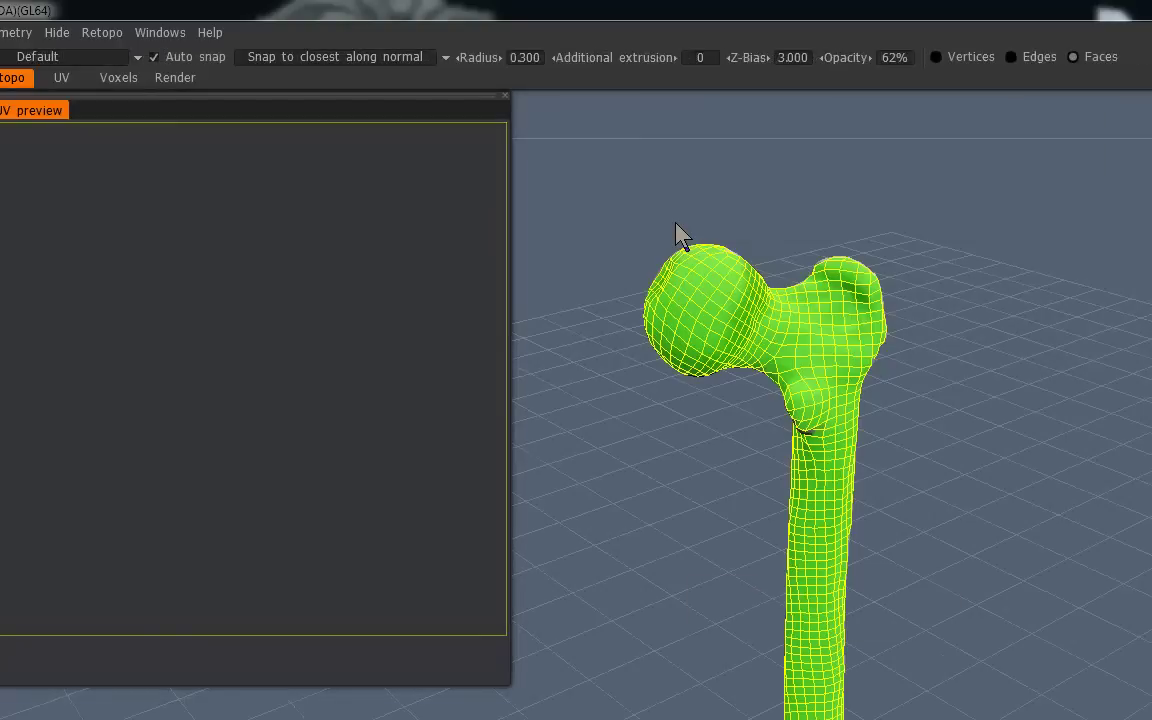
Step: Examine the edge flow of the generated retopo mesh from several sides and look through the UV, Paint and Tweak rooms
click(63, 80)
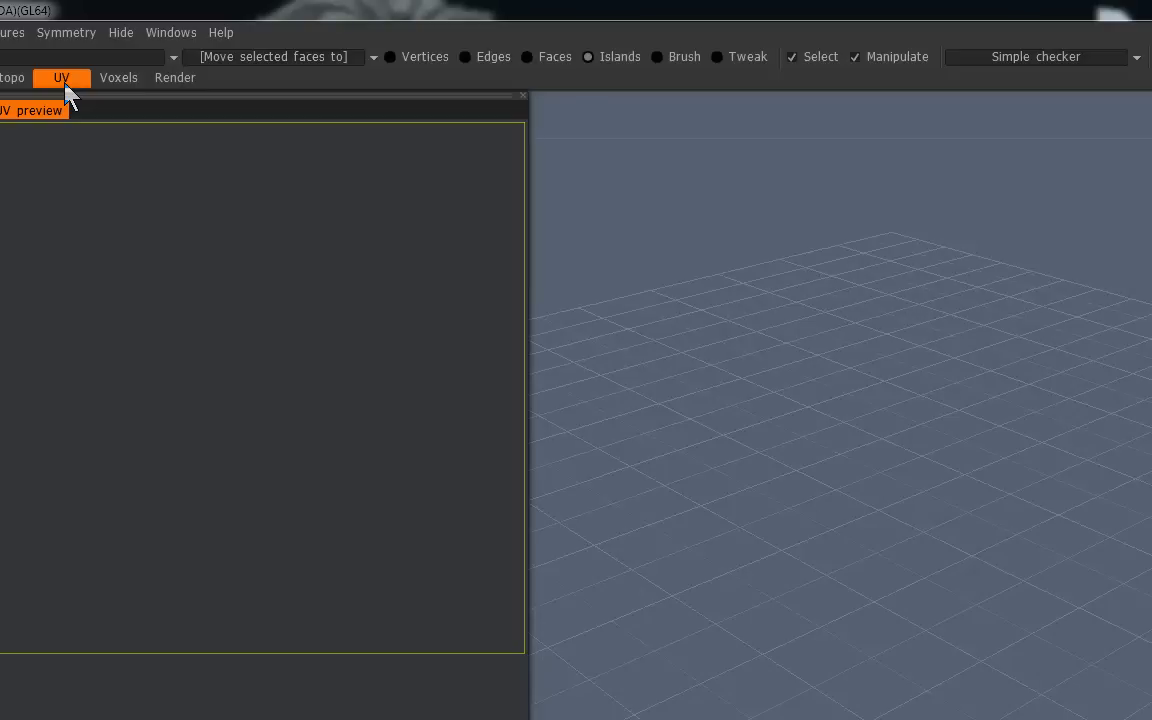
click(5, 80)
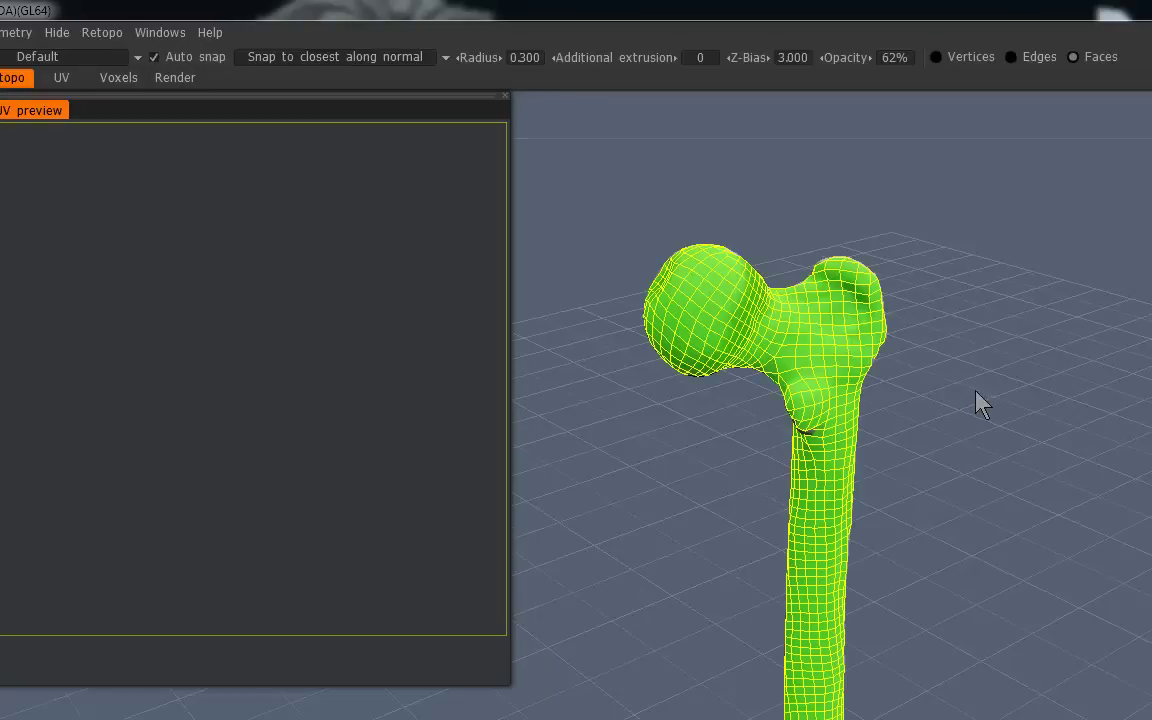
mouse_move(980, 401)
mouse_down()
mouse_move(820, 393)
mouse_move(851, 350)
mouse_move(900, 162)
mouse_move(908, 334)
mouse_move(969, 404)
mouse_up()
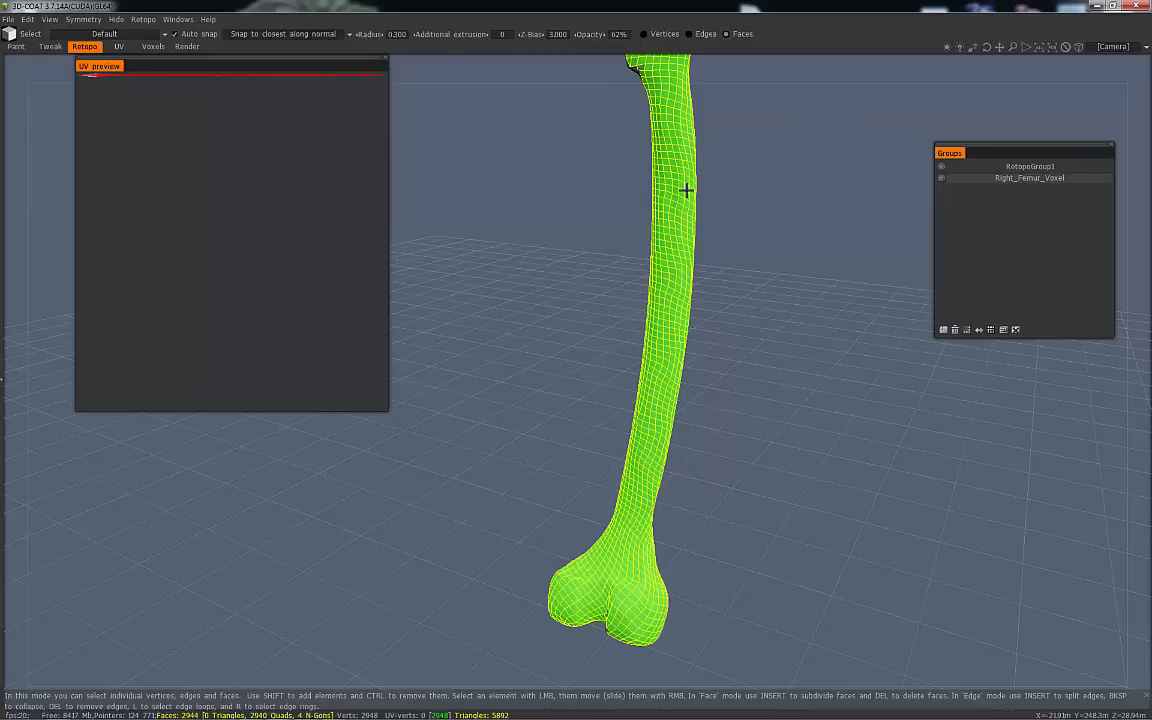
middle_drag(796, 193, 785, 288)
drag(785, 288, 817, 284)
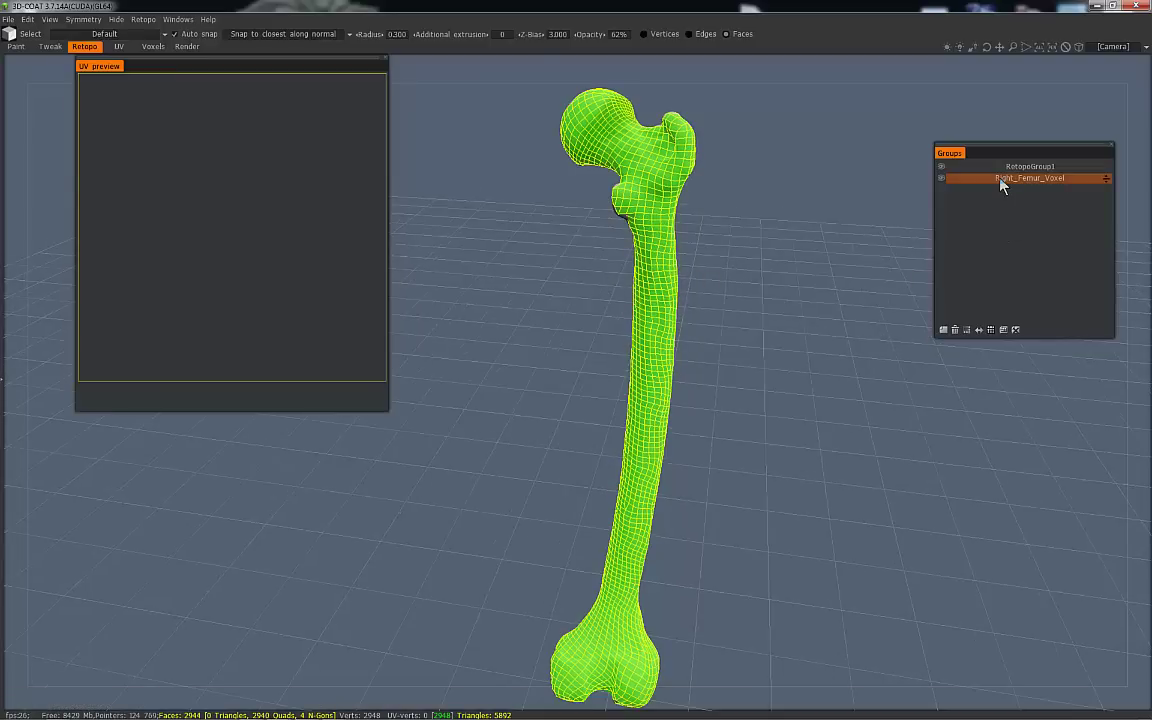
drag(756, 229, 837, 237)
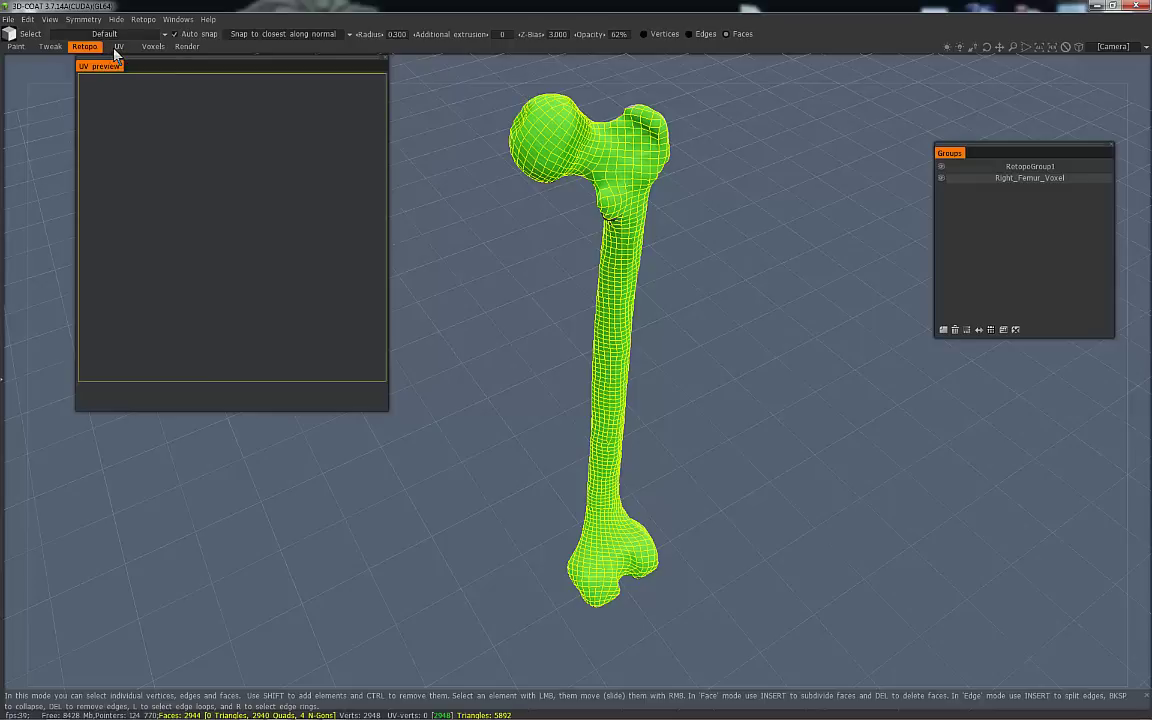
click(22, 47)
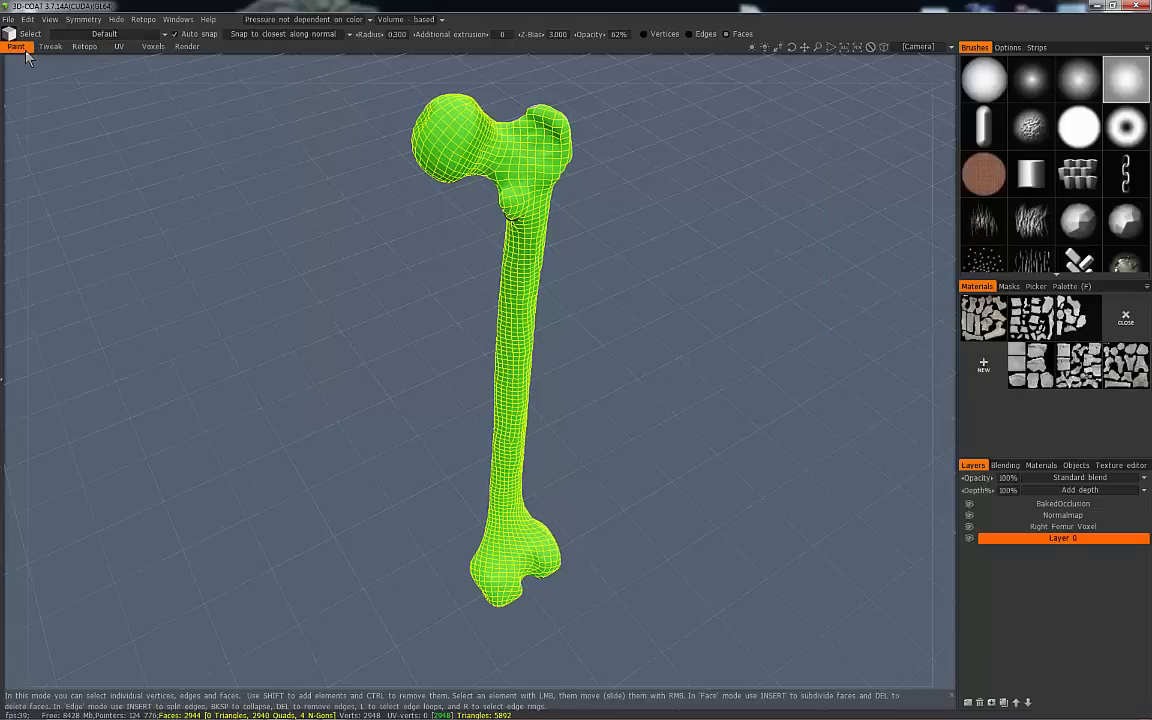
click(50, 47)
click(84, 47)
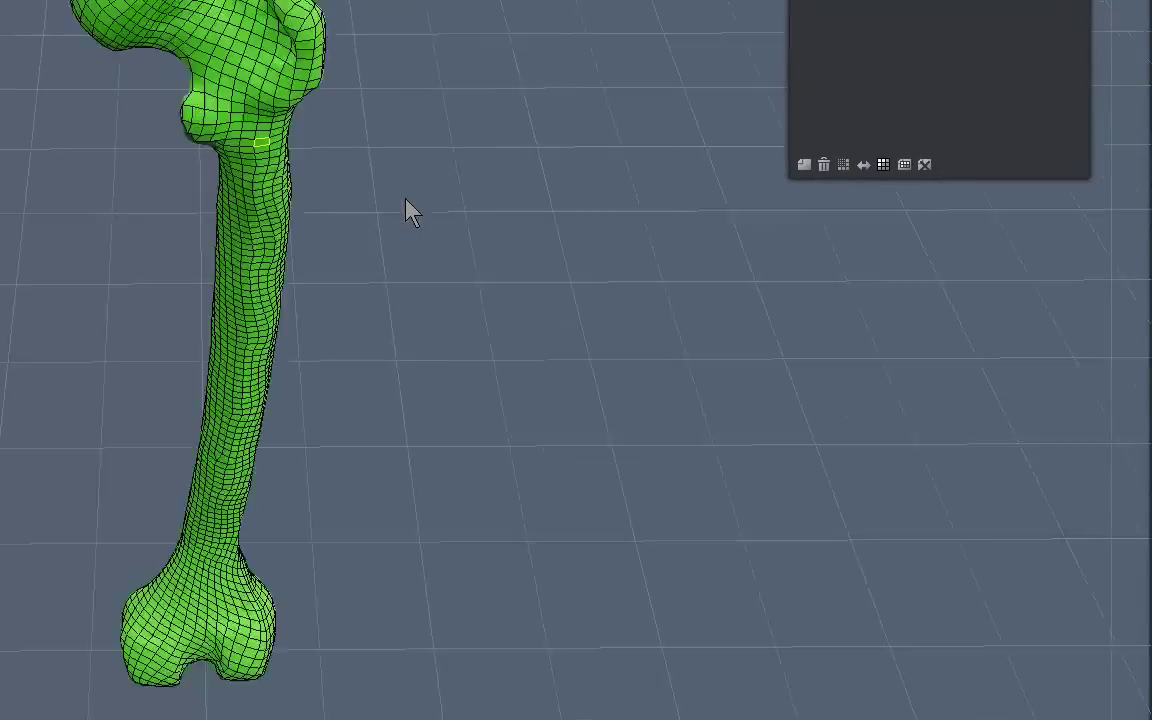
drag(383, 150, 476, 110)
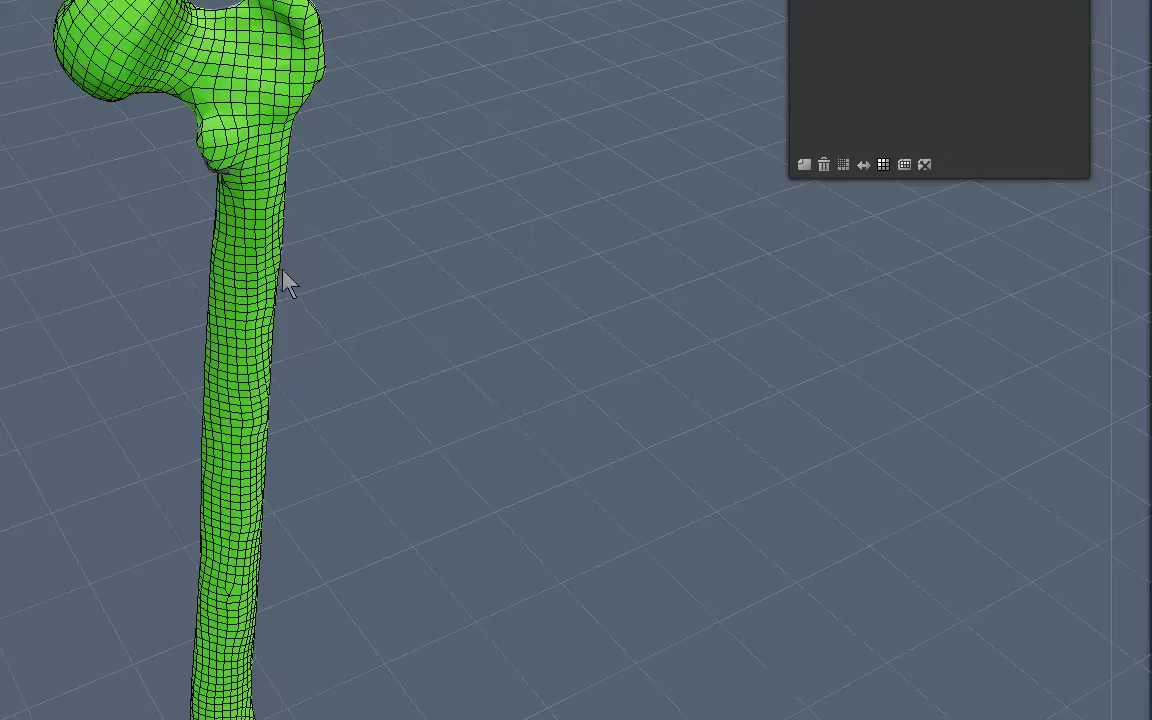
Step: Mark UV seams along edge loops down the shaft, around the femoral head and around the lower condyles
click(260, 289)
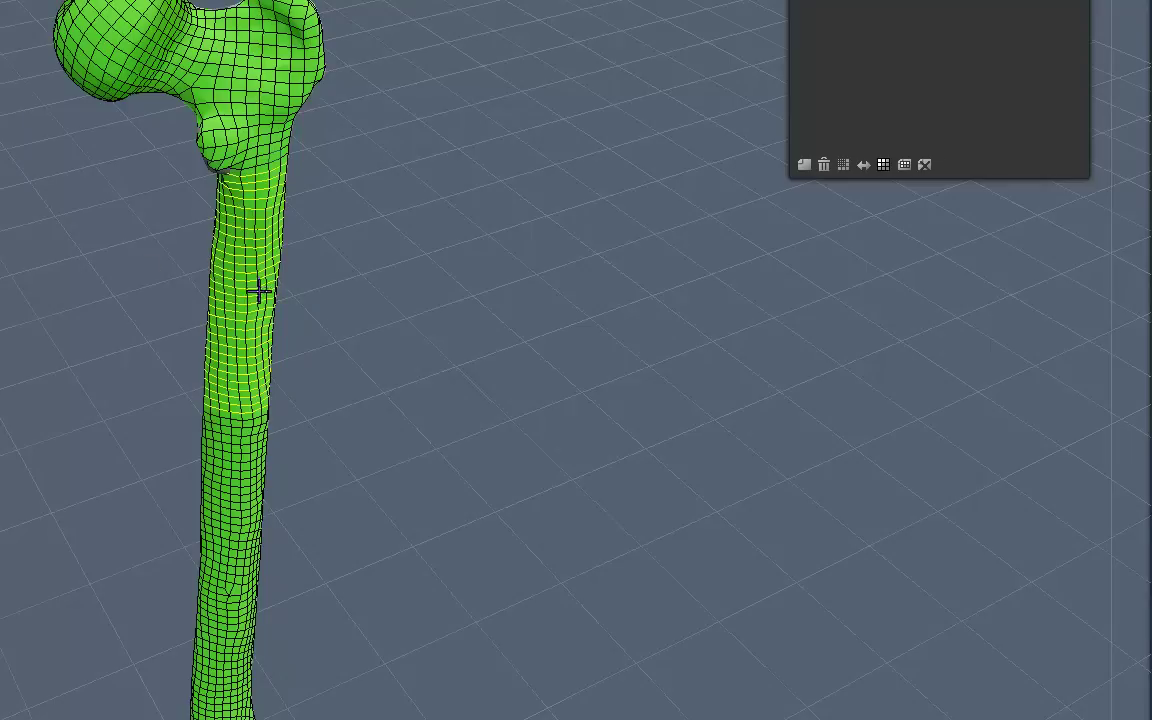
key(space)
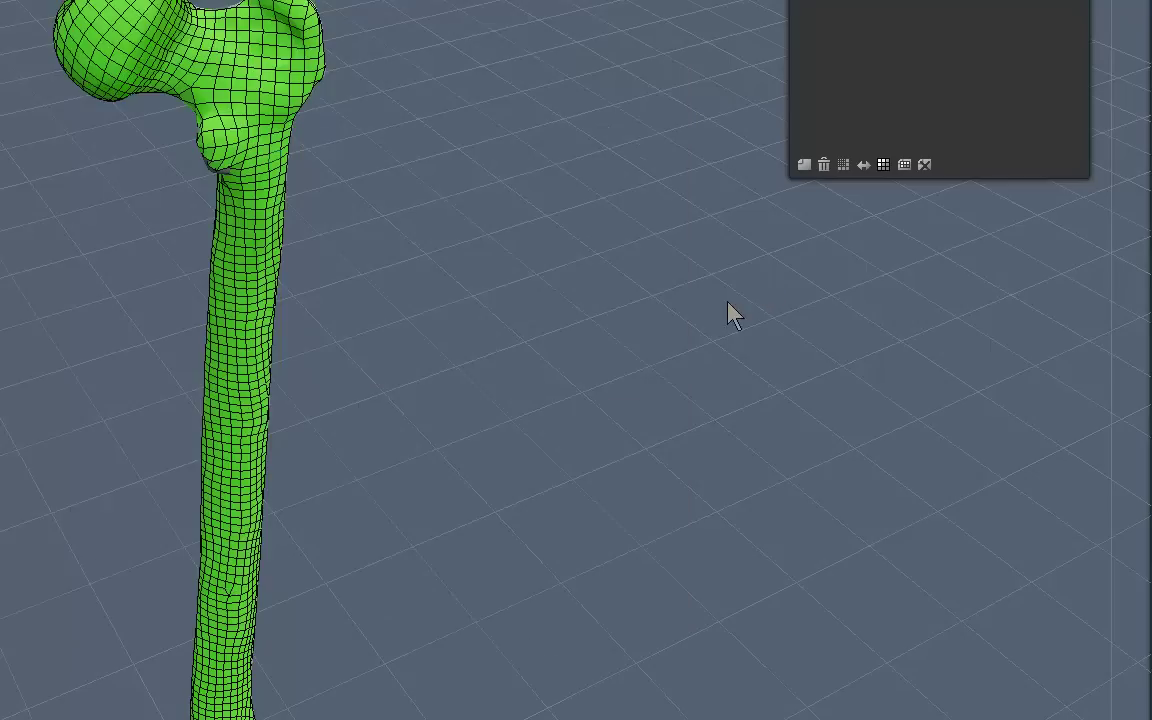
drag(728, 302, 520, 275)
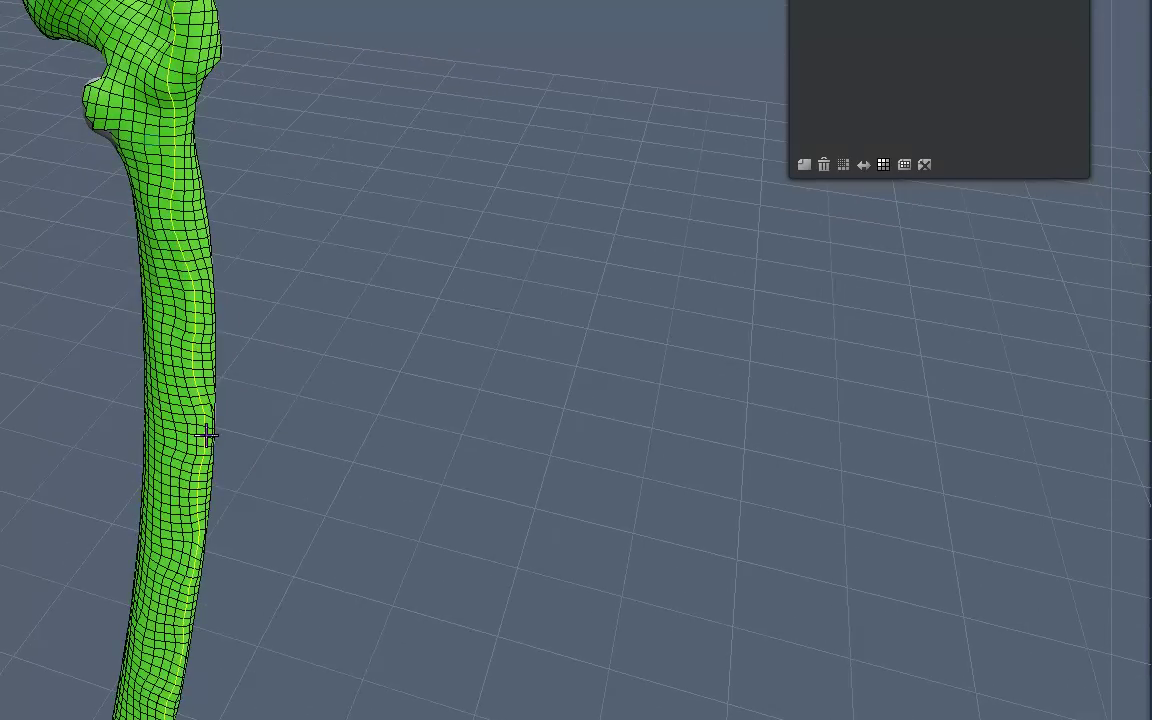
click(206, 435)
scroll(247, 450, down, 5)
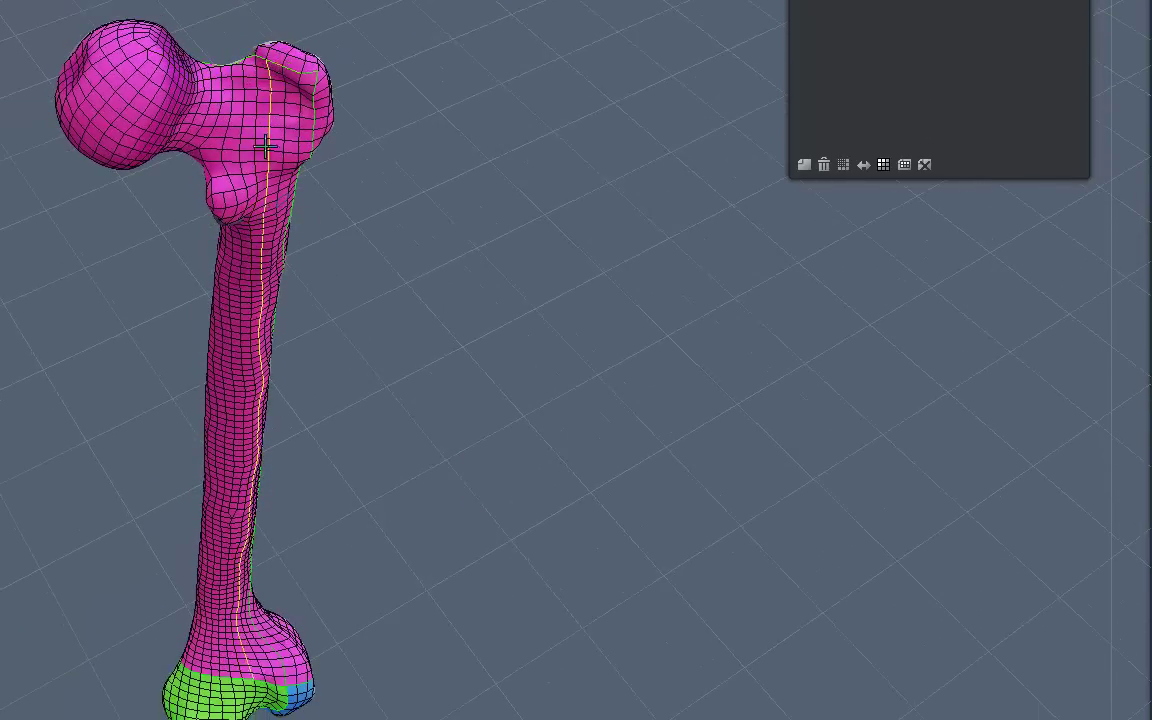
middle_drag(270, 120, 170, 262)
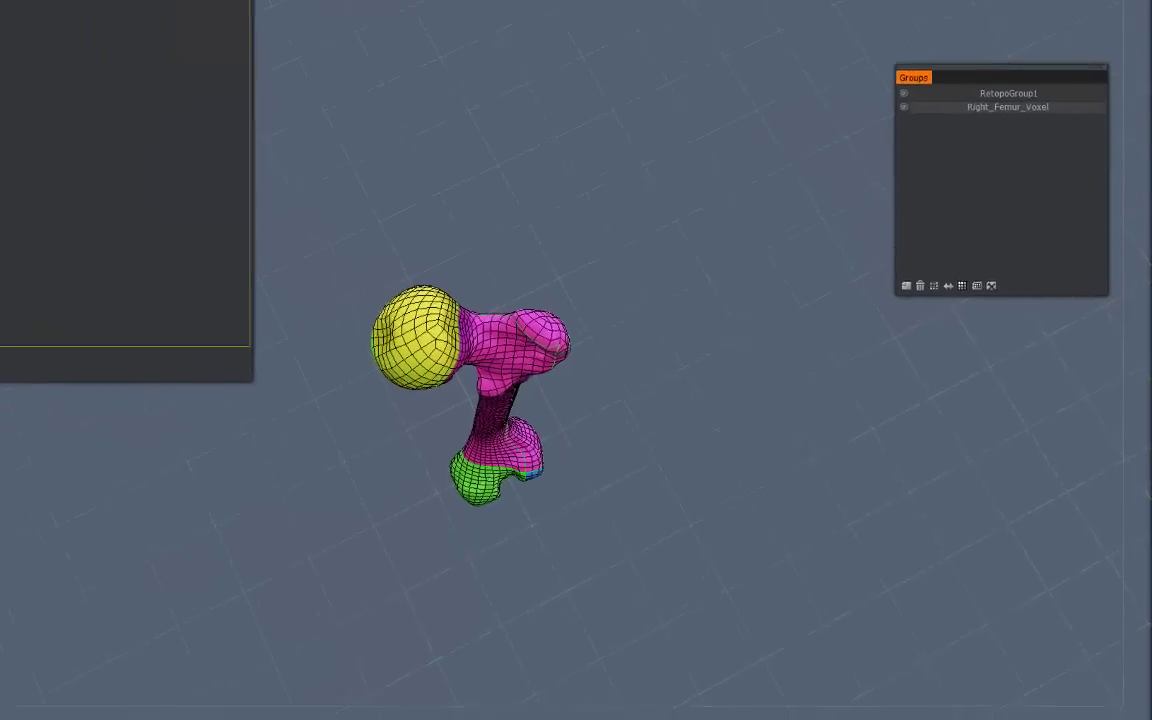
Step: Switch to the femur scene with the completed seam layout and examine its UV islands from both ends
click(1140, 6)
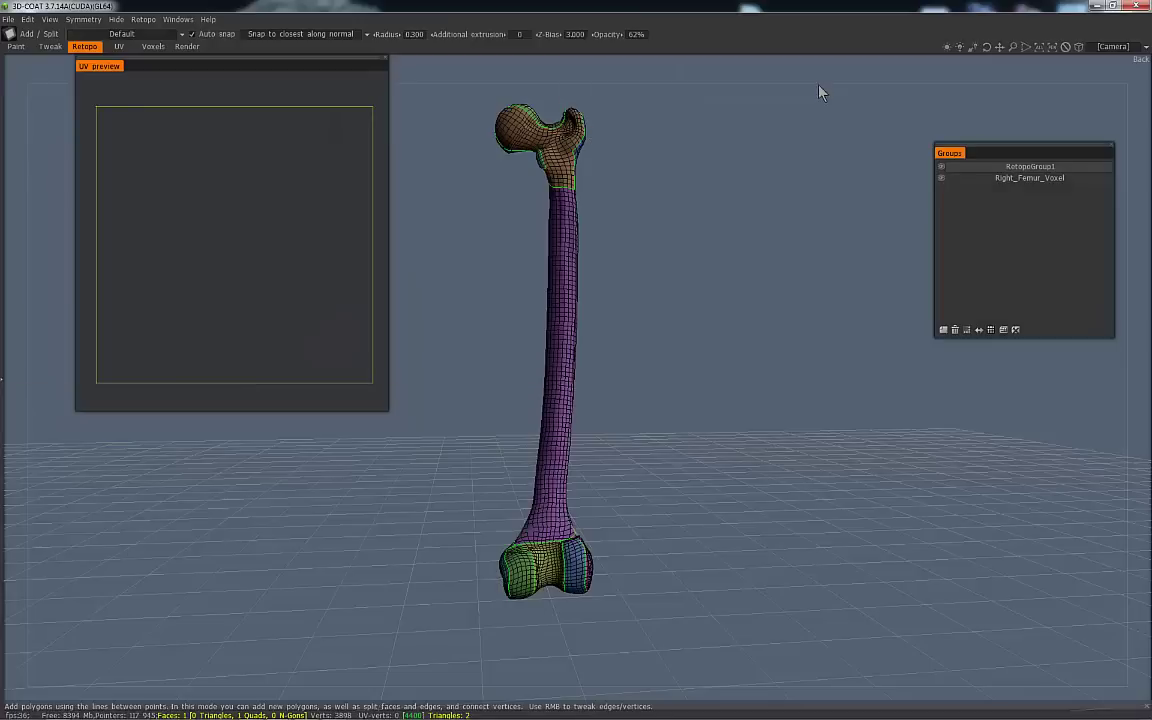
mouse_move(365, 718)
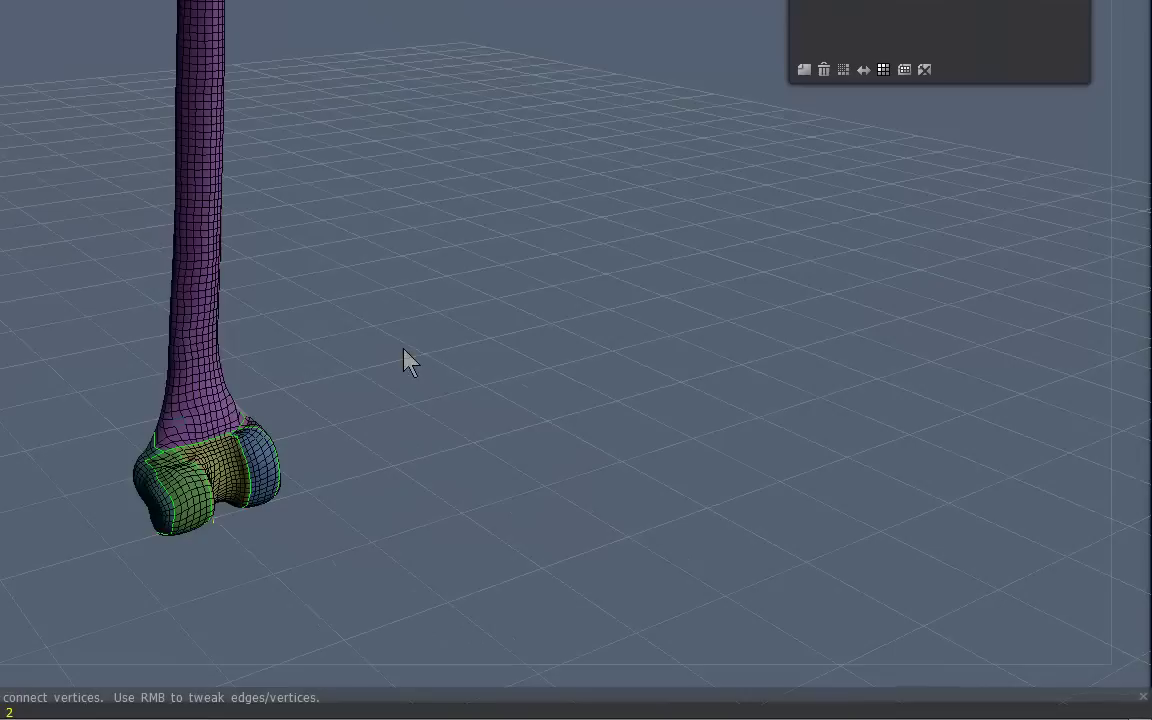
middle_drag(490, 377, 177, 337)
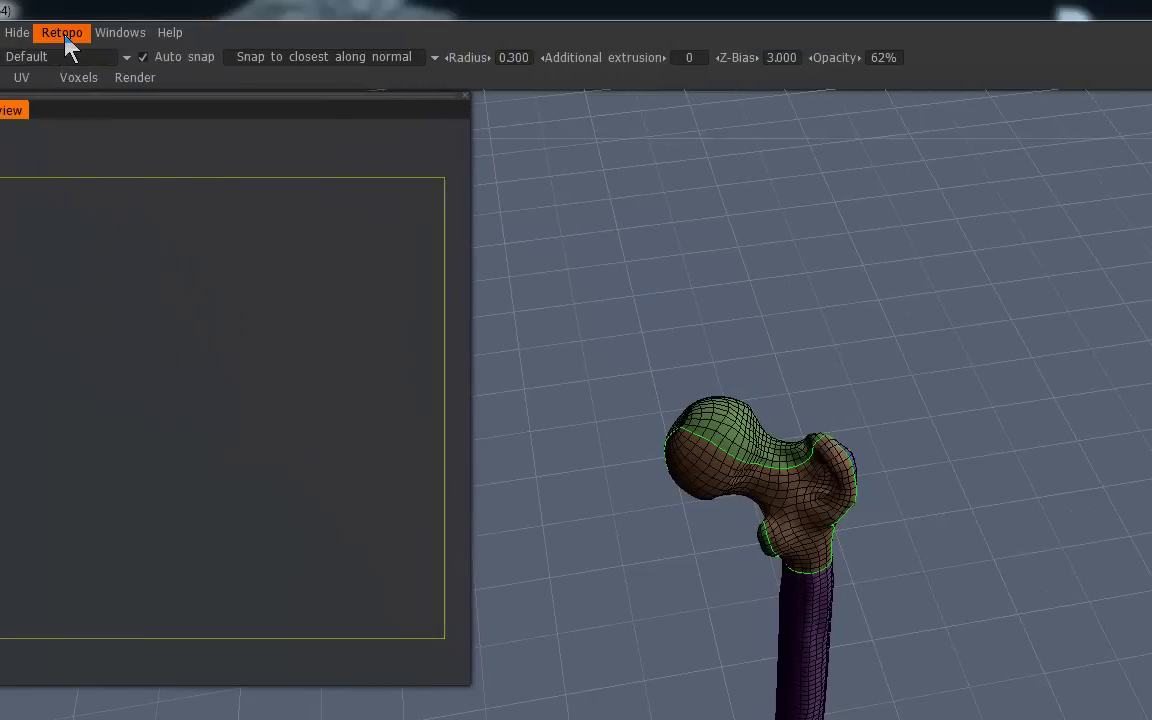
Step: Unwrap the femur retopo mesh along its marked seams
click(61, 32)
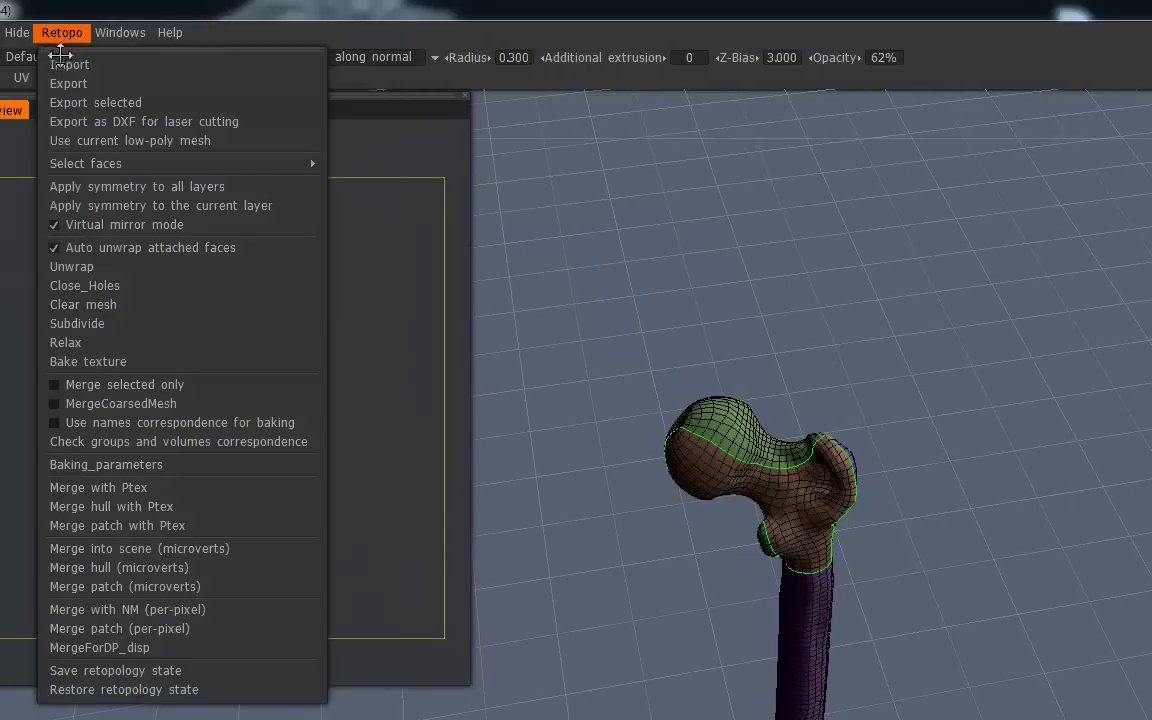
click(88, 272)
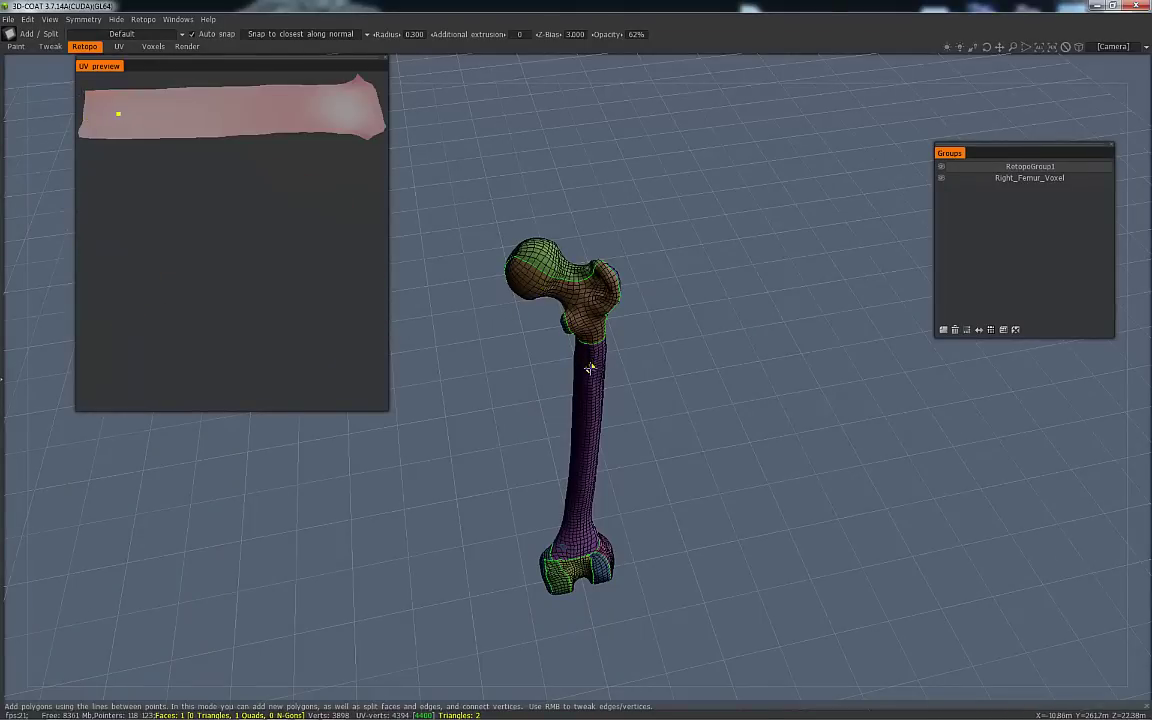
Step: Examine the unwrapped UV islands of the head, shaft and condyles from several sides of the femur
middle_drag(632, 424, 525, 324)
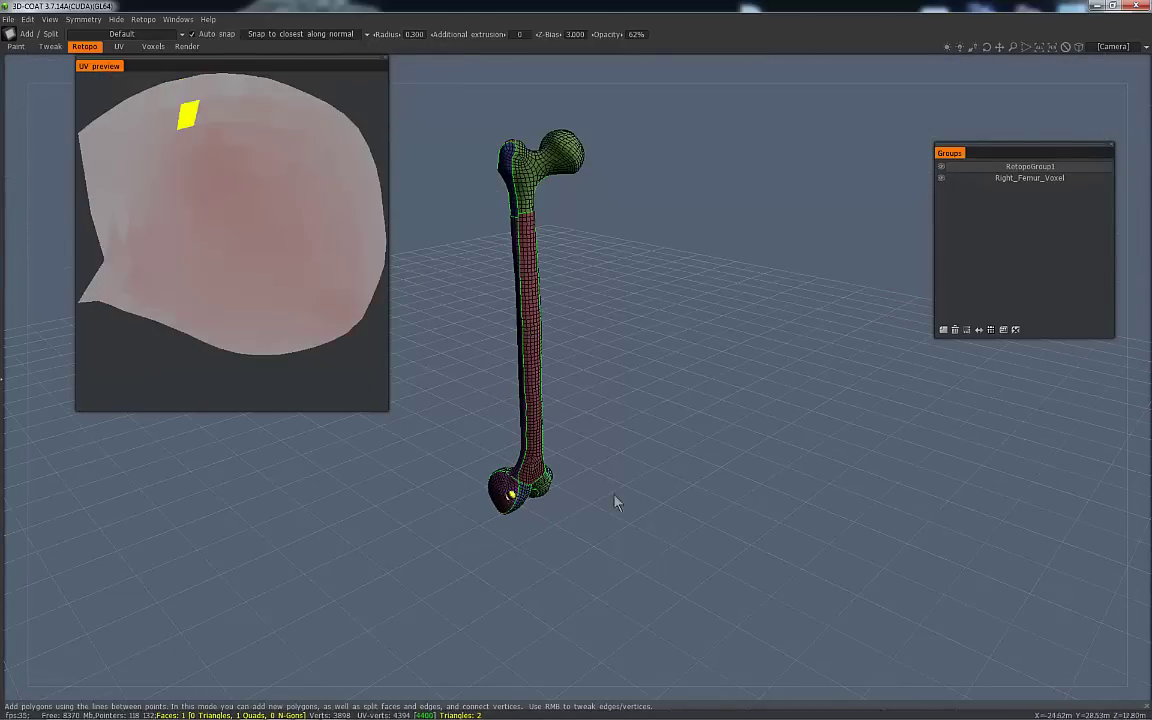
middle_drag(617, 501, 430, 492)
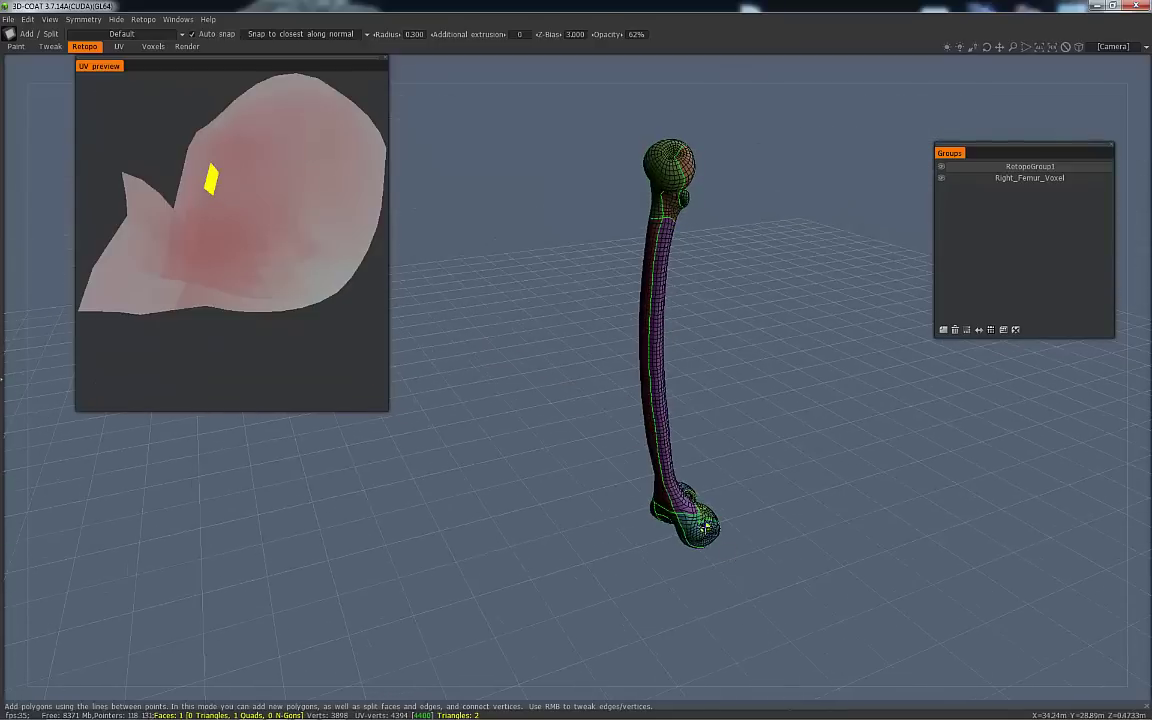
middle_drag(757, 563, 622, 535)
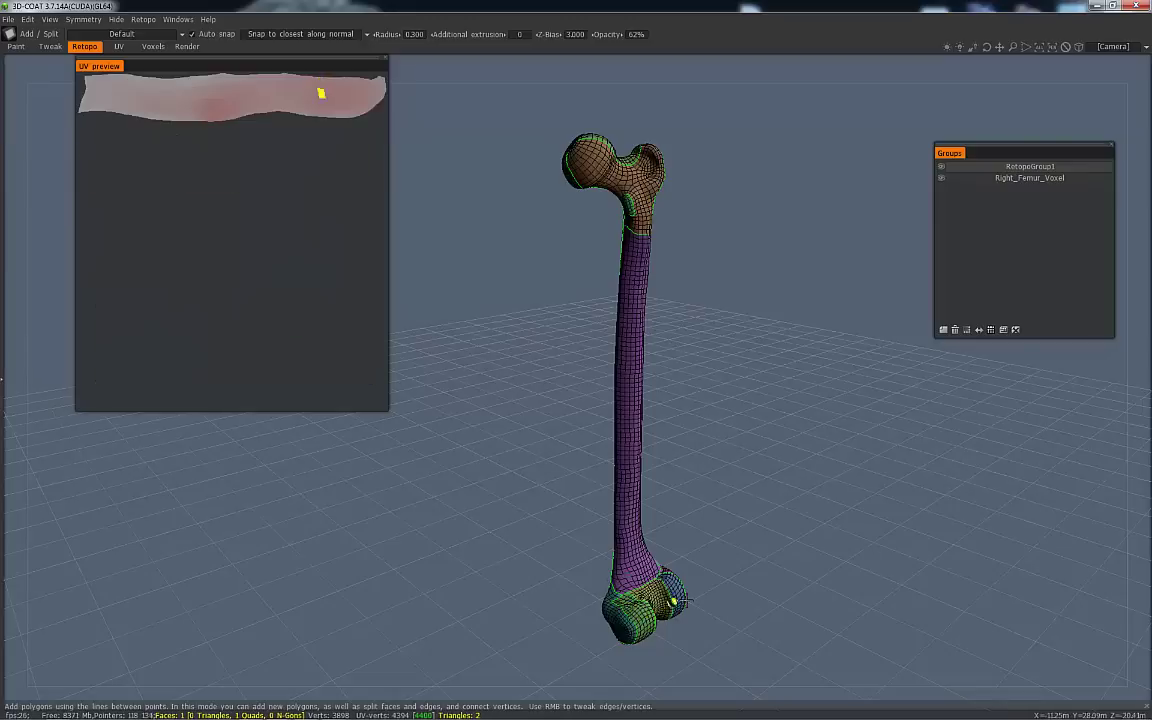
drag(728, 561, 463, 535)
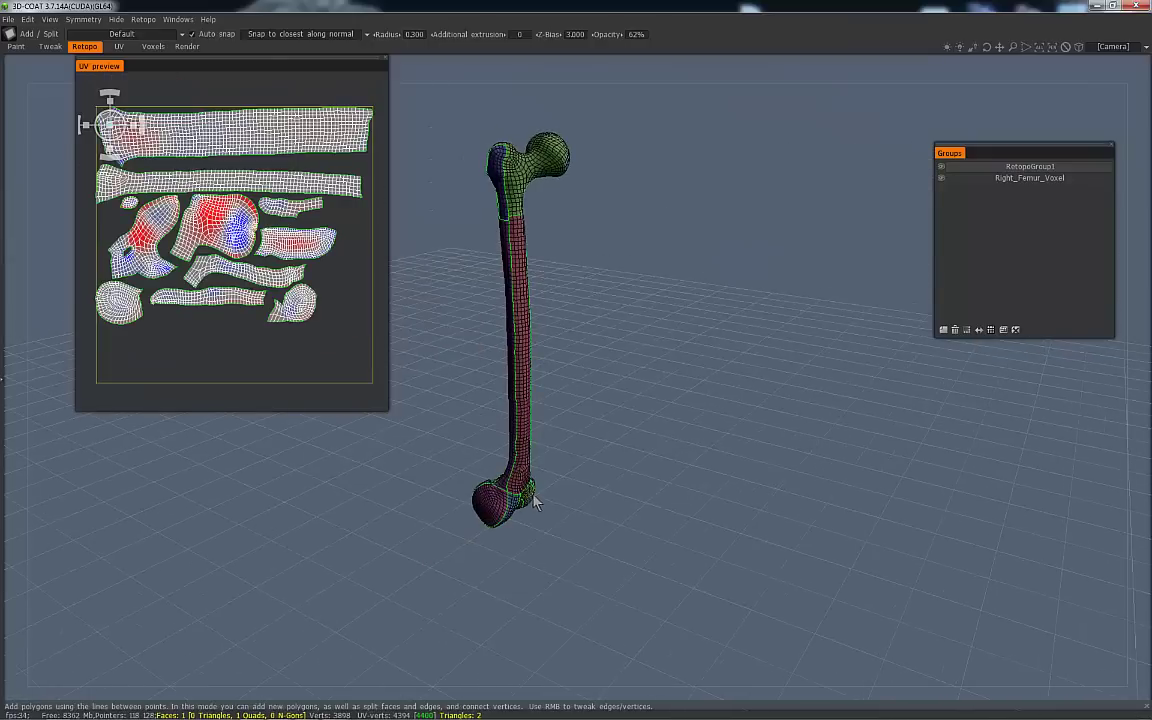
drag(632, 491, 743, 501)
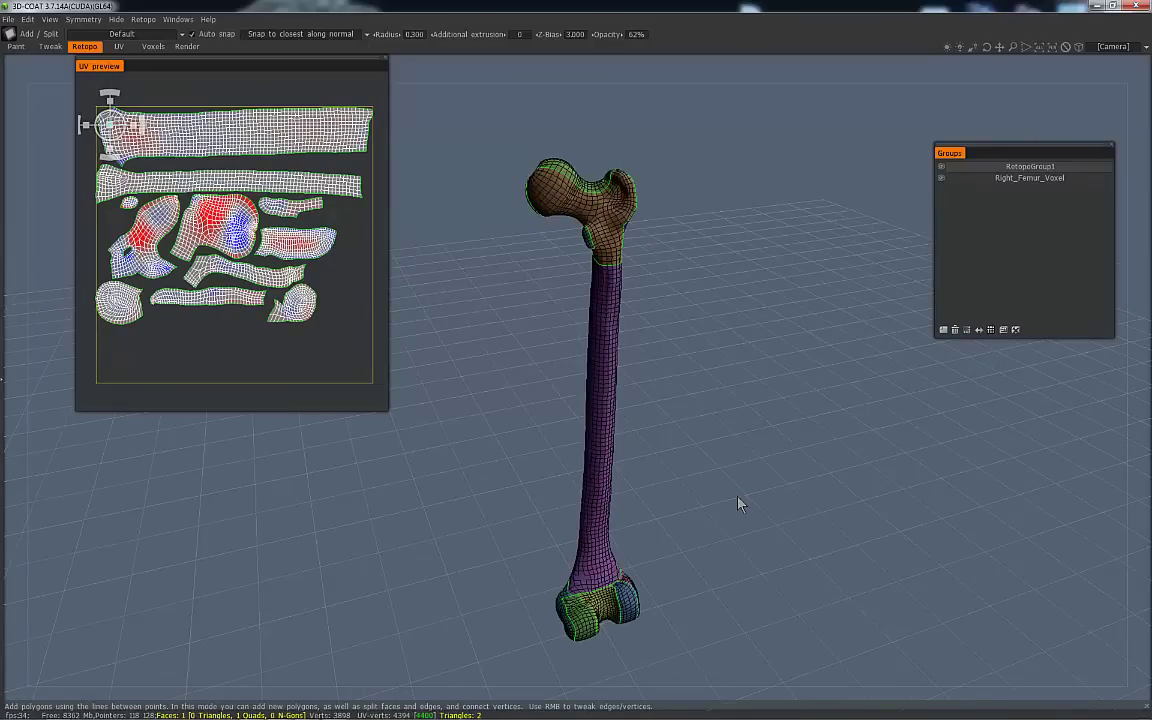
right_drag(407, 242, 429, 224)
middle_drag(429, 224, 426, 248)
right_drag(426, 248, 428, 220)
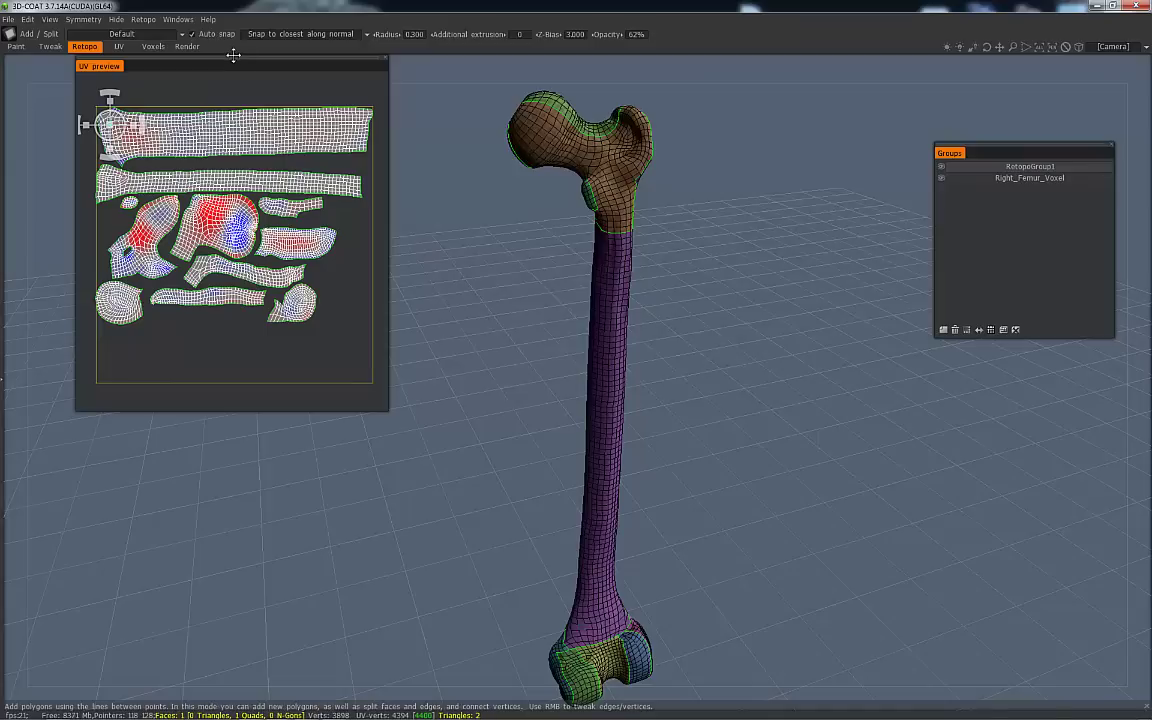
Step: Start a per-pixel merge of the retopo mesh with normal map, baking local occlusion with a ray casting length of 20
click(142, 21)
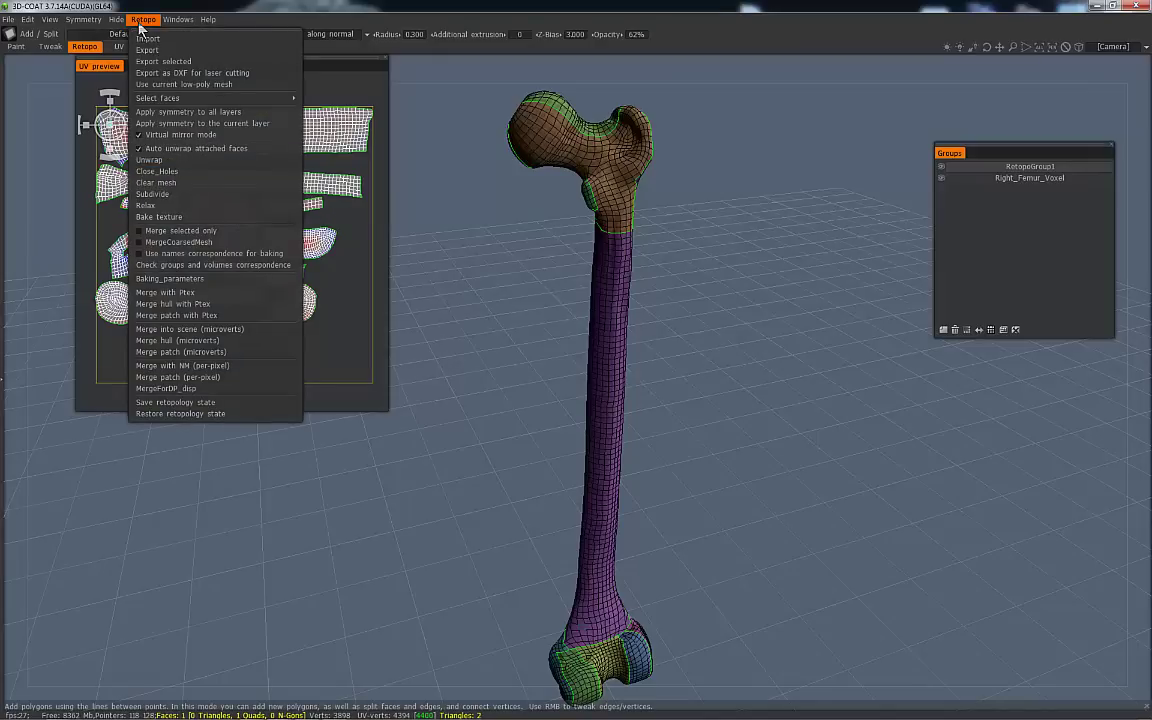
click(141, 24)
click(141, 24)
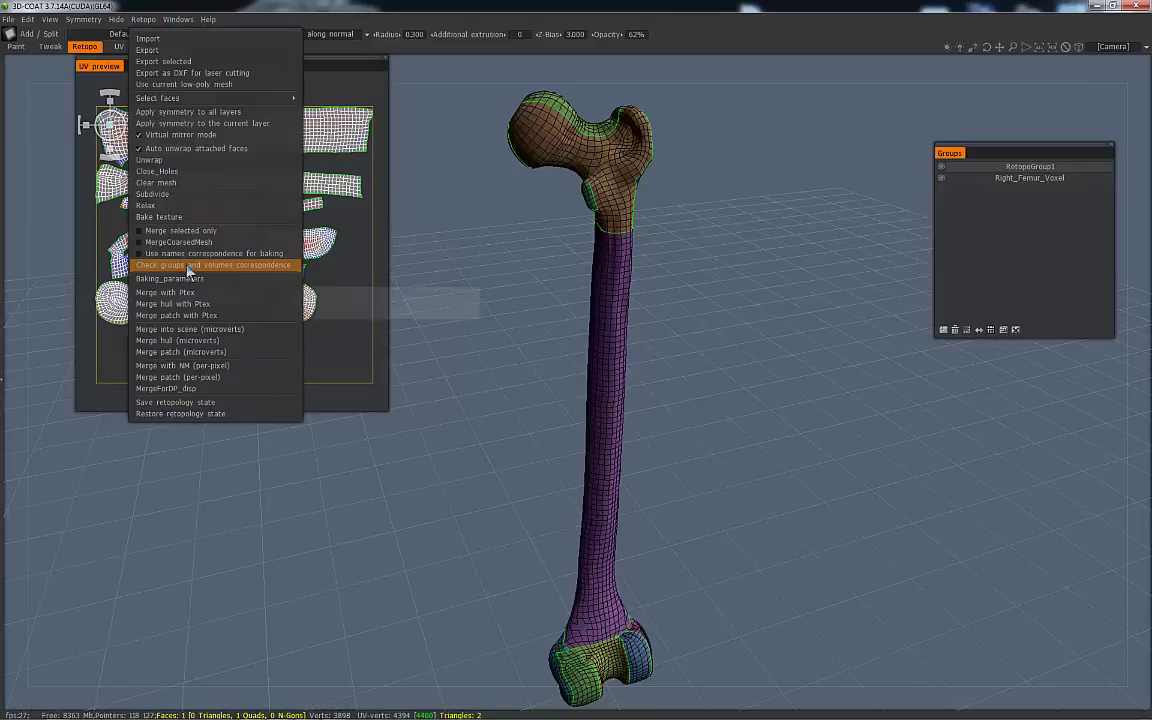
click(182, 370)
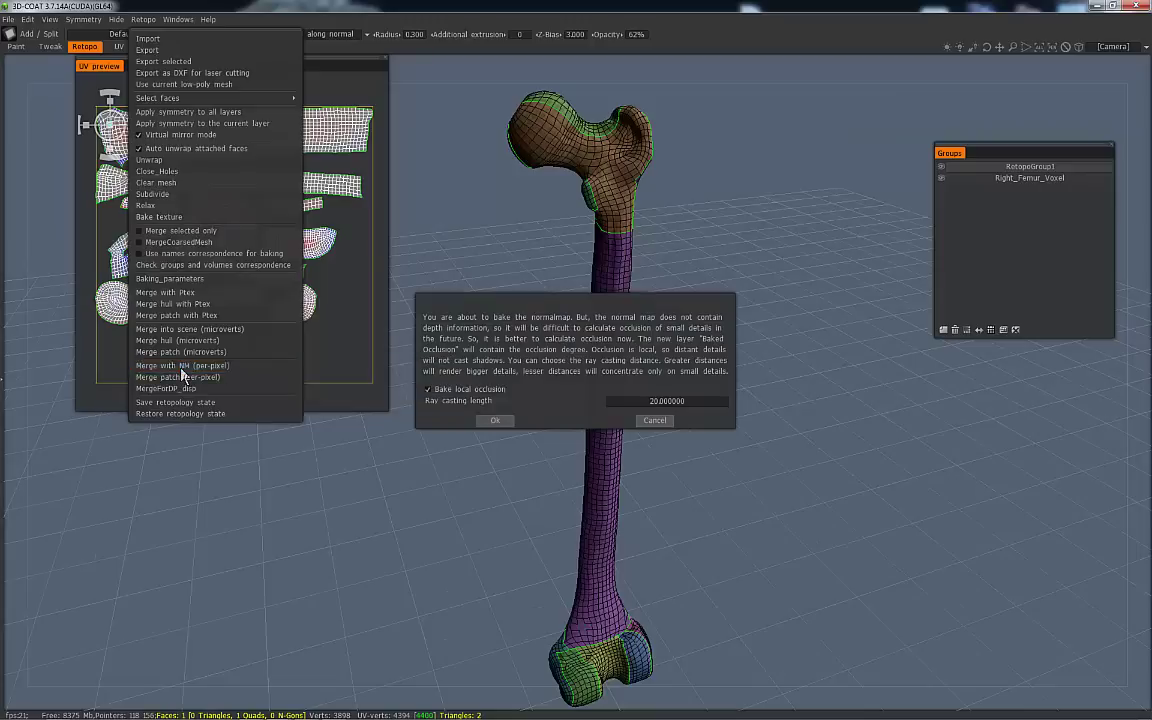
click(496, 421)
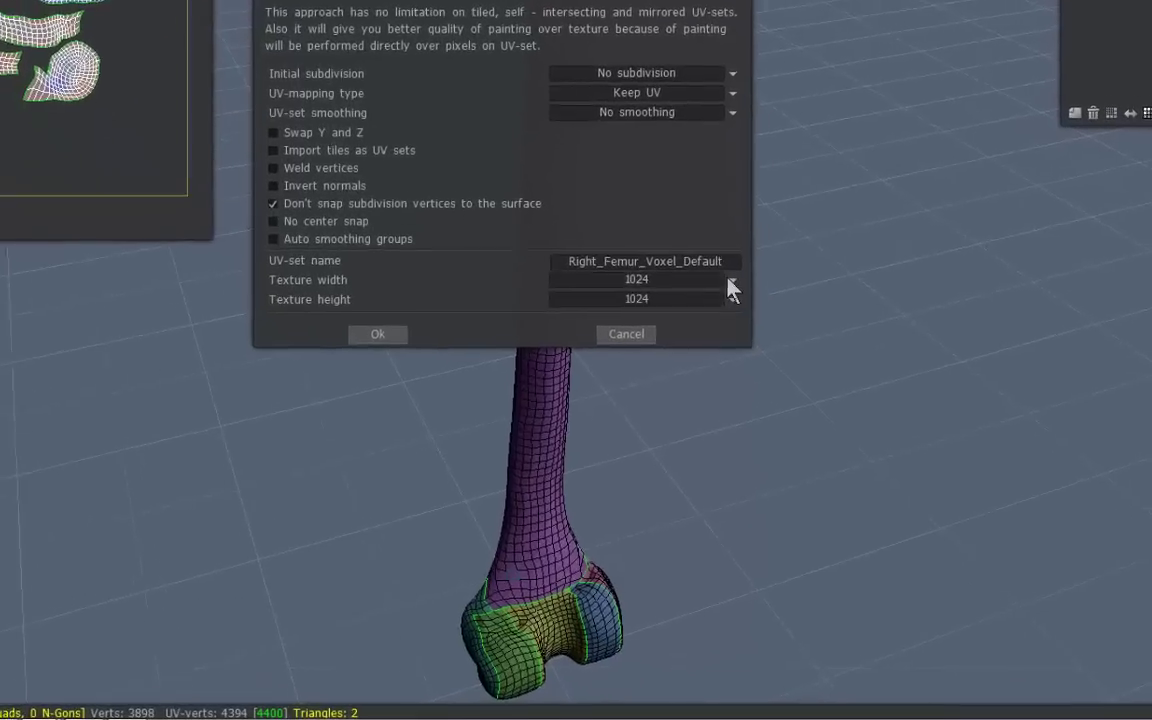
Step: Set the merge texture width and height to 4096 and run the bake with the existing UVs kept
click(723, 437)
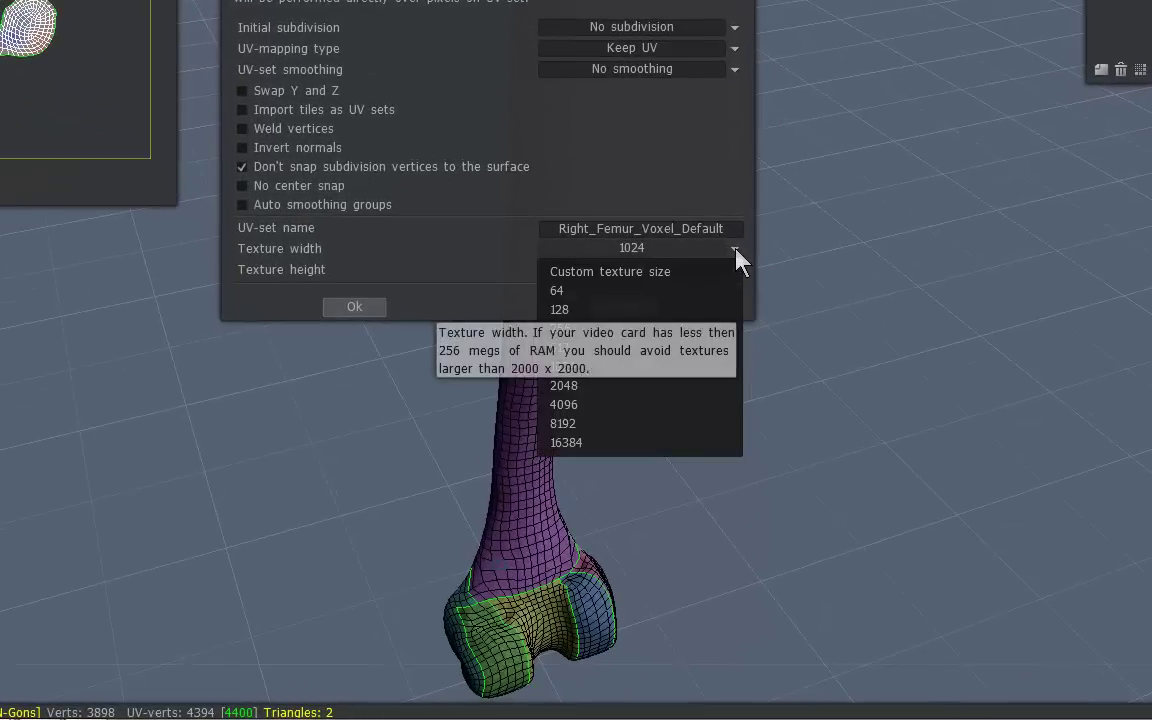
click(663, 406)
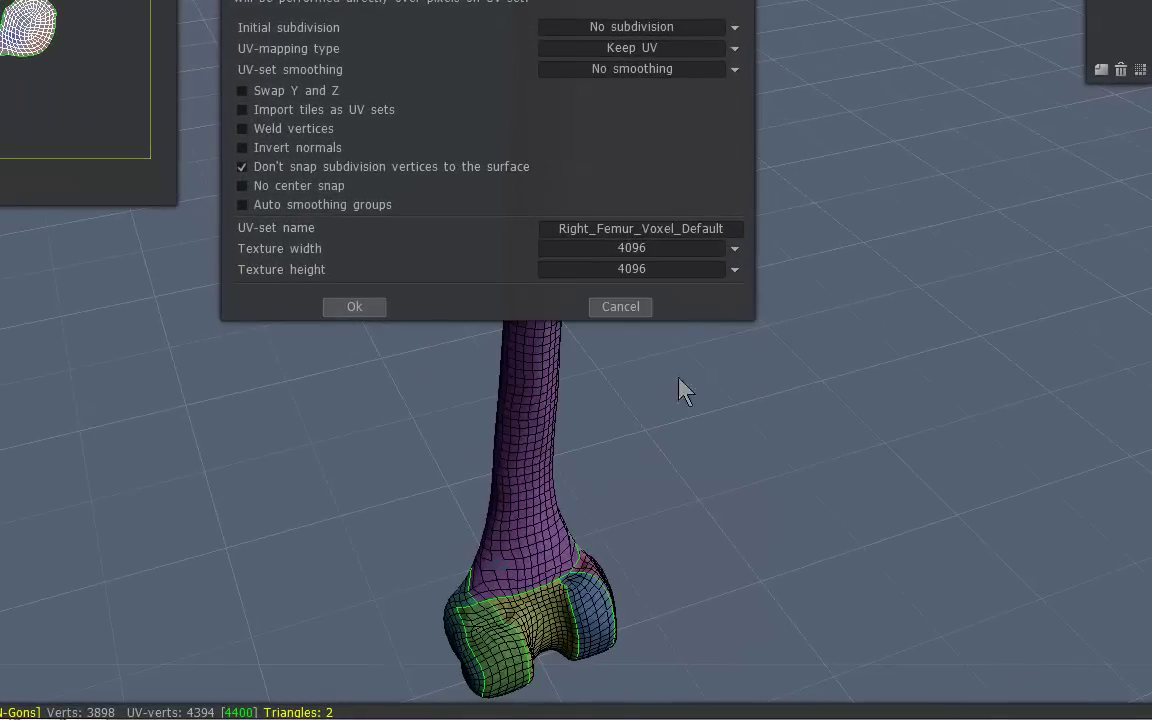
click(355, 307)
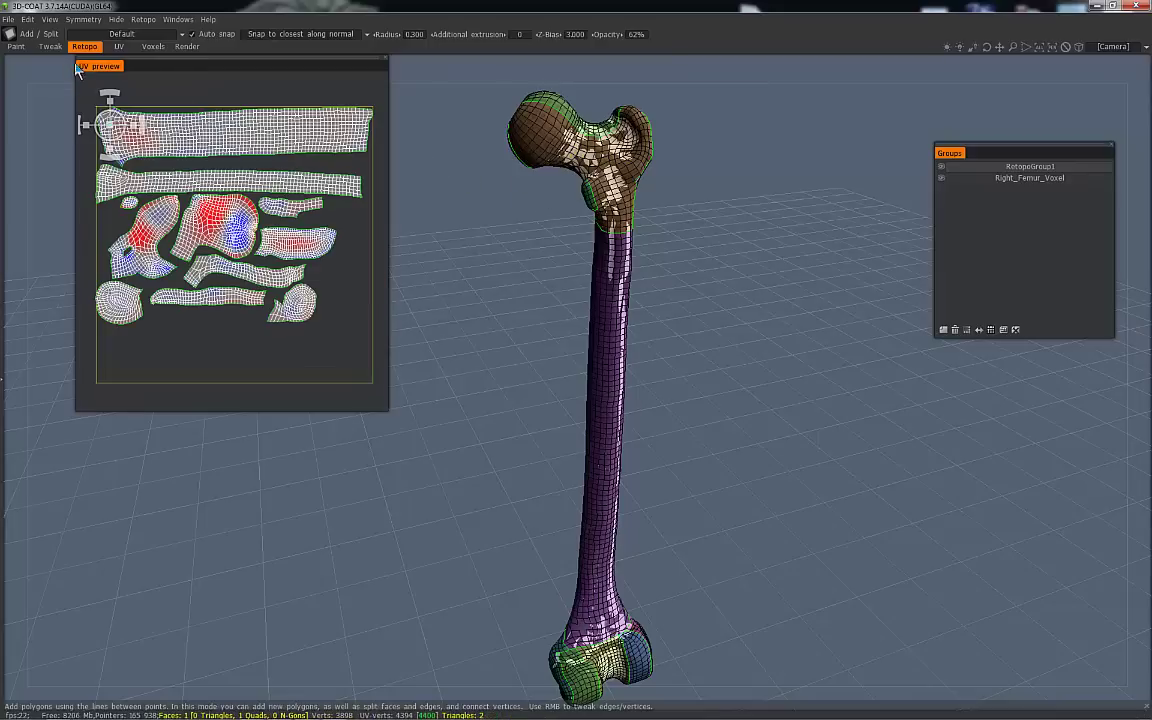
Step: Switch to the Paint room and float the texture editor as an enlarged window beside the femur
click(16, 47)
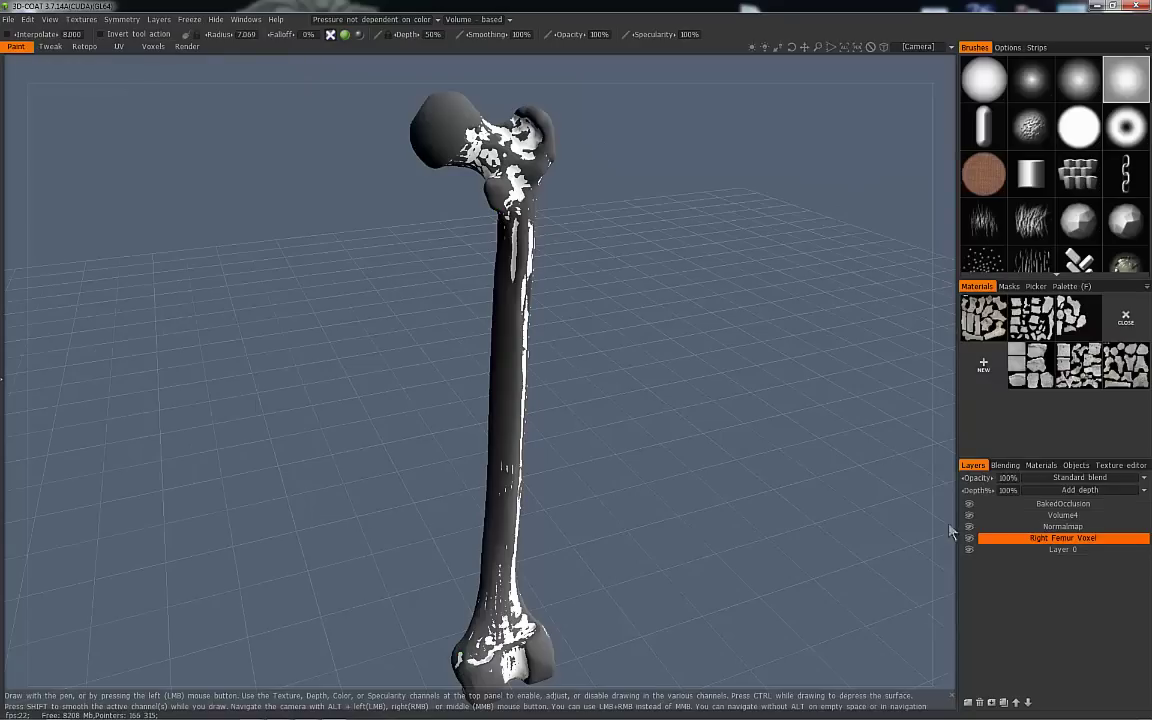
click(1034, 539)
click(1118, 466)
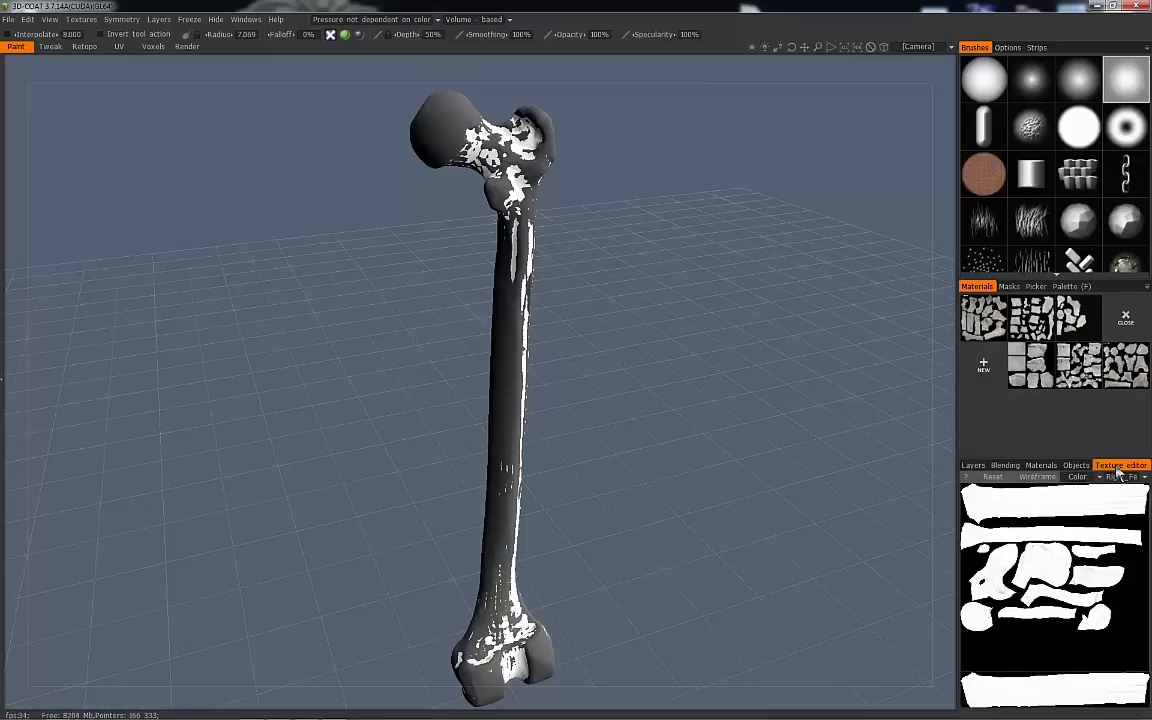
drag(1118, 466, 715, 164)
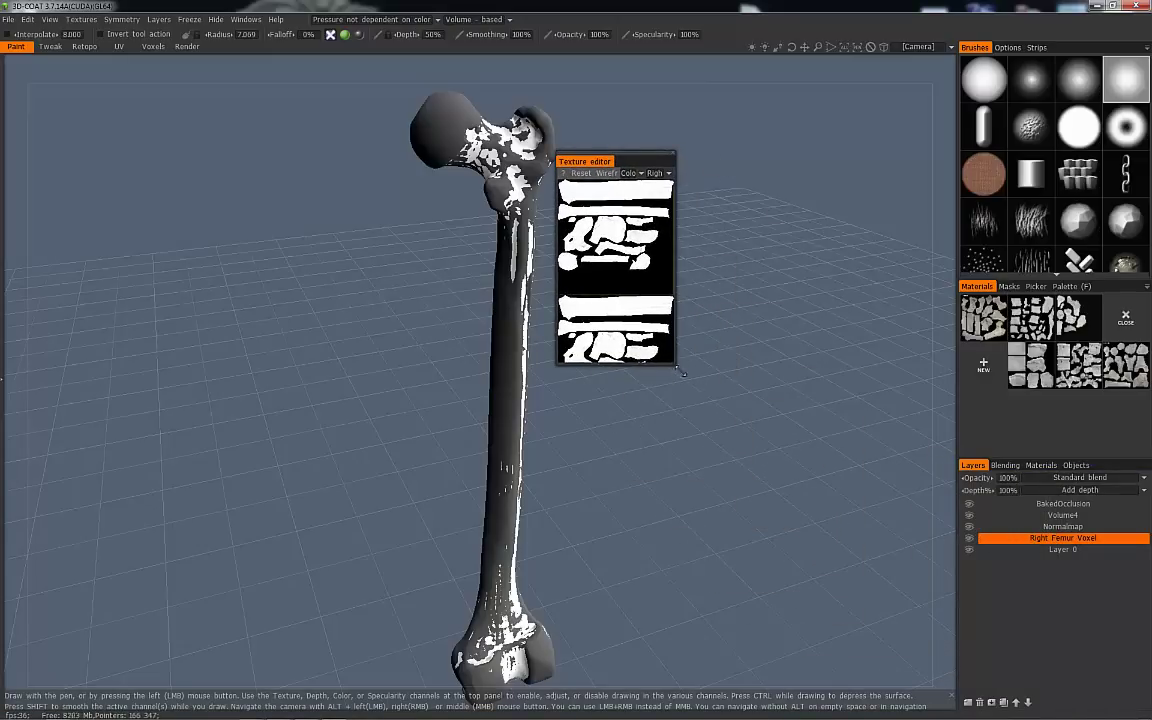
drag(683, 373, 968, 580)
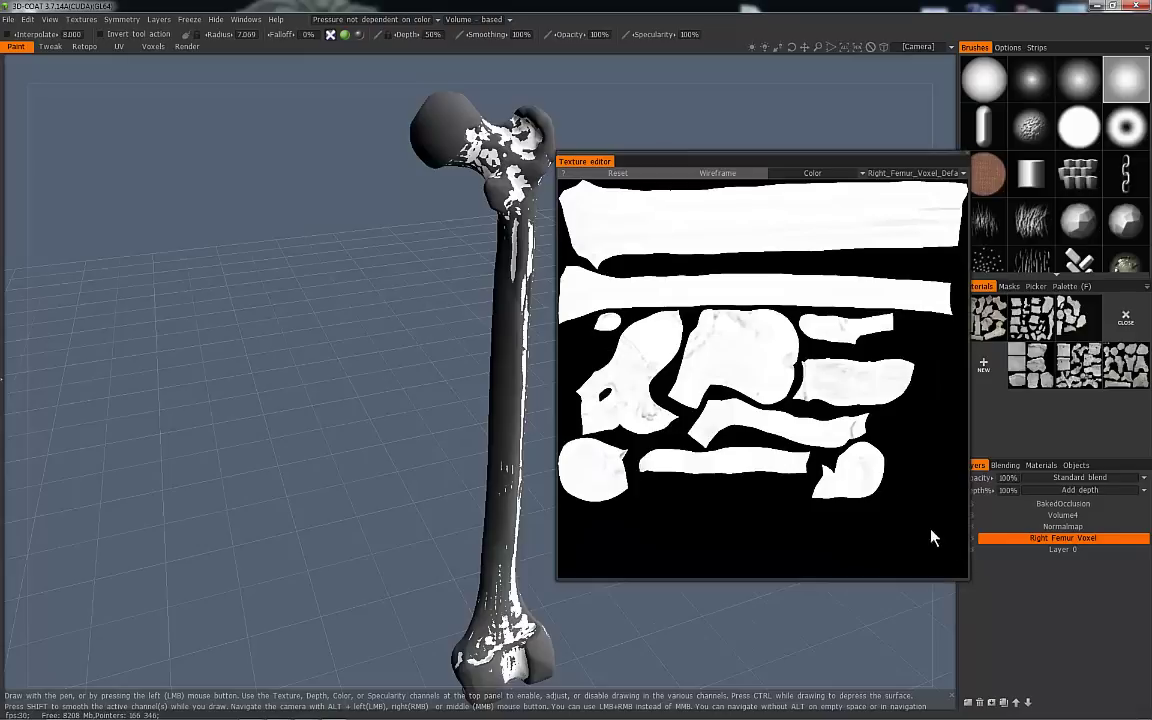
Step: Examine the baked normal map and the specular map in the texture editor
click(812, 173)
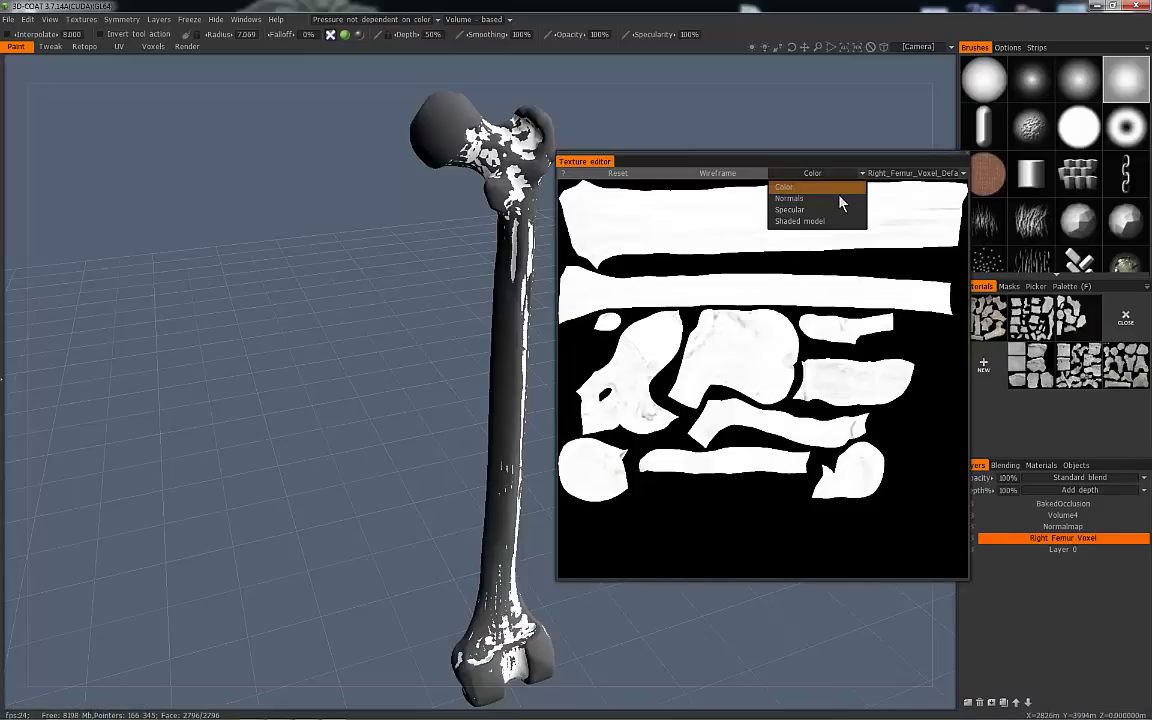
click(825, 190)
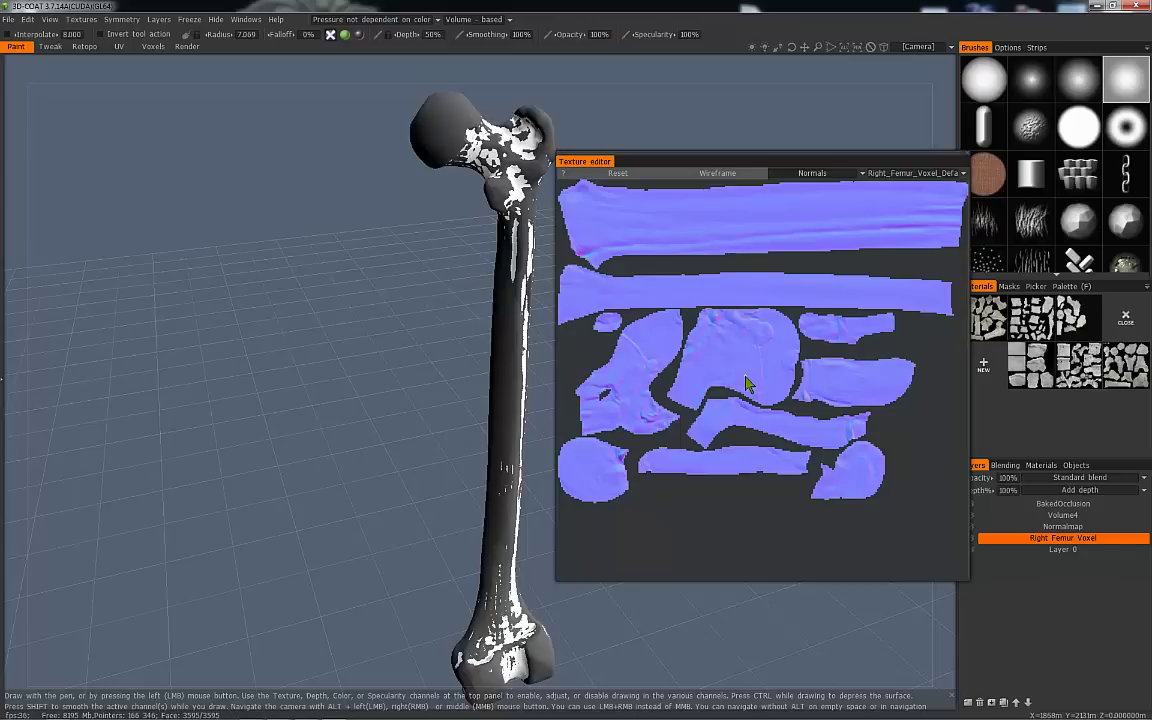
drag(465, 357, 600, 330)
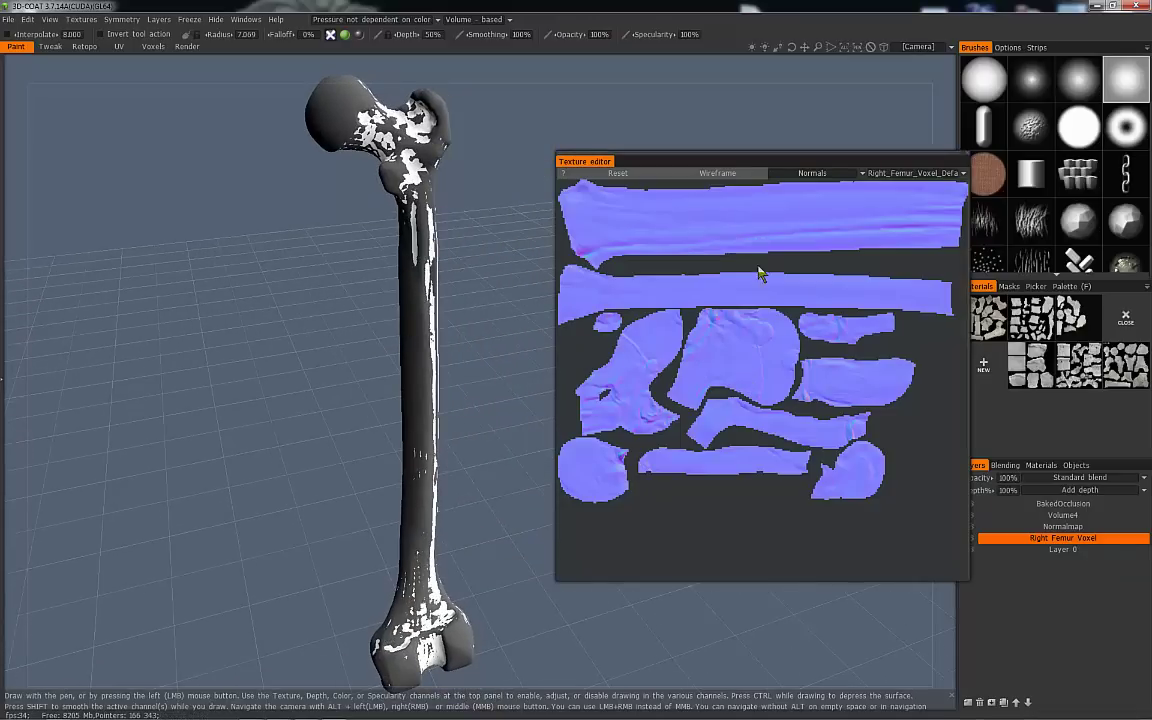
click(861, 174)
click(835, 212)
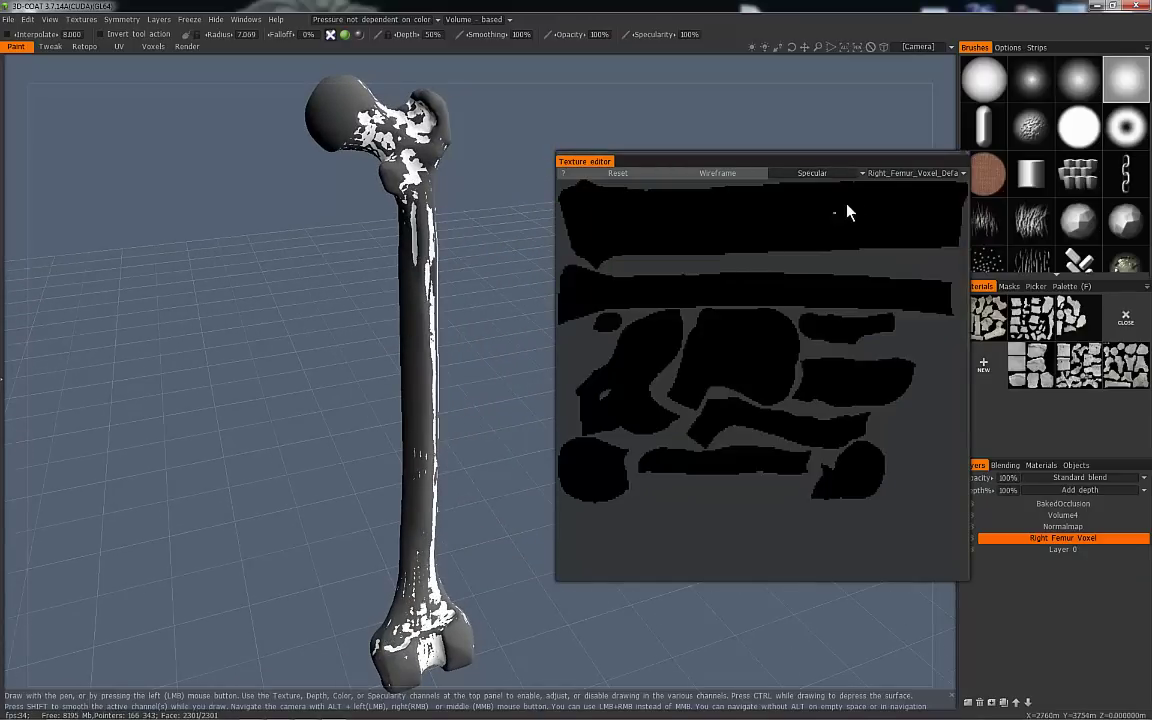
click(862, 174)
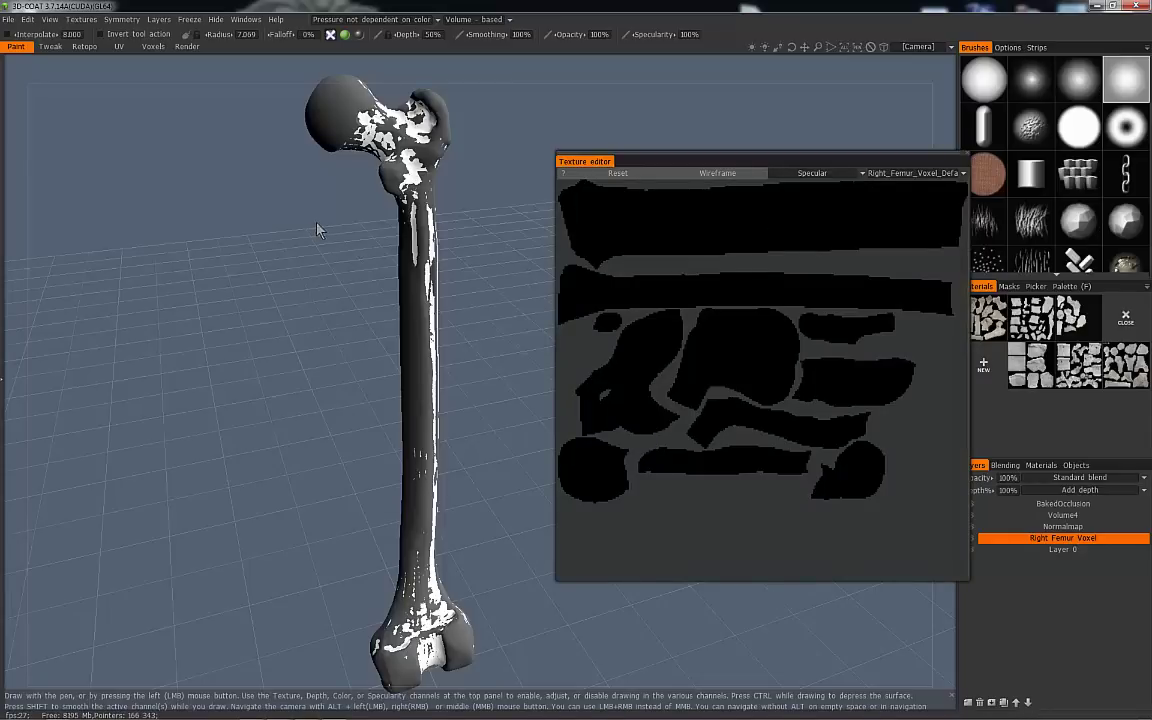
Step: Turn off color painting, try a short specular brush stroke on a UV island and undo it
click(345, 38)
mouse_move(329, 95)
mouse_down()
mouse_move(332, 113)
mouse_move(289, 112)
mouse_up()
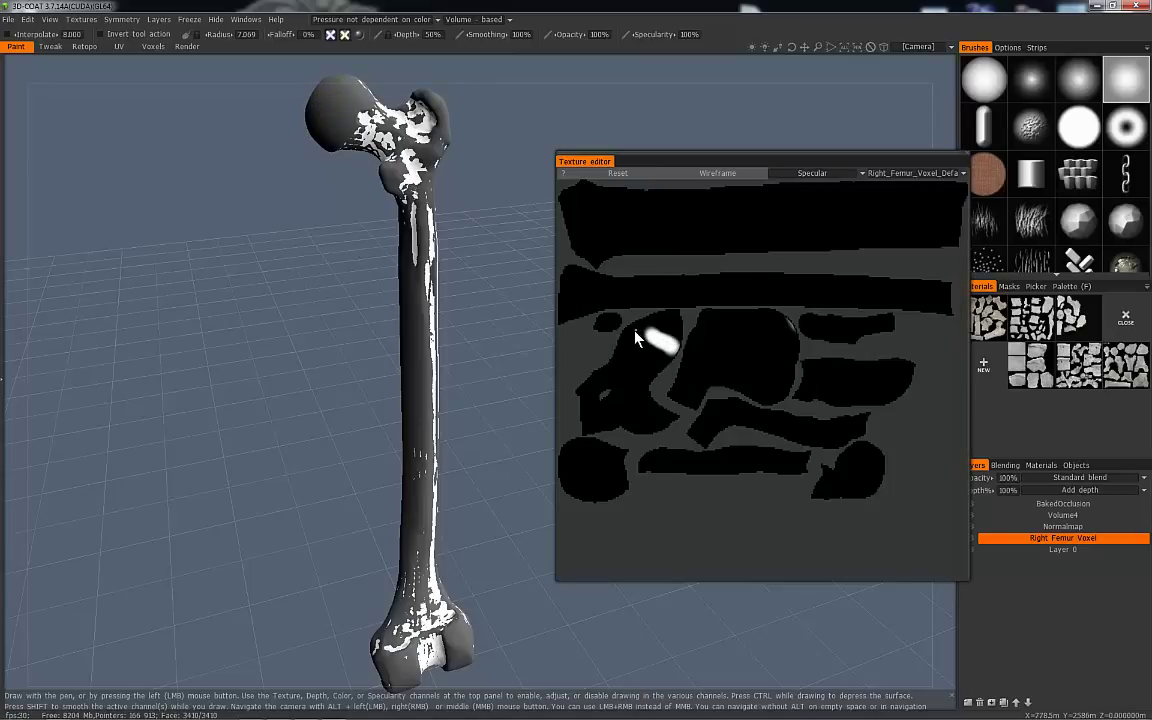
key(ctrl+z)
key(ctrl+z)
Step: Show the shaded model in the texture editor and adjust the scene light, keeping the editor window beside the femur
click(860, 176)
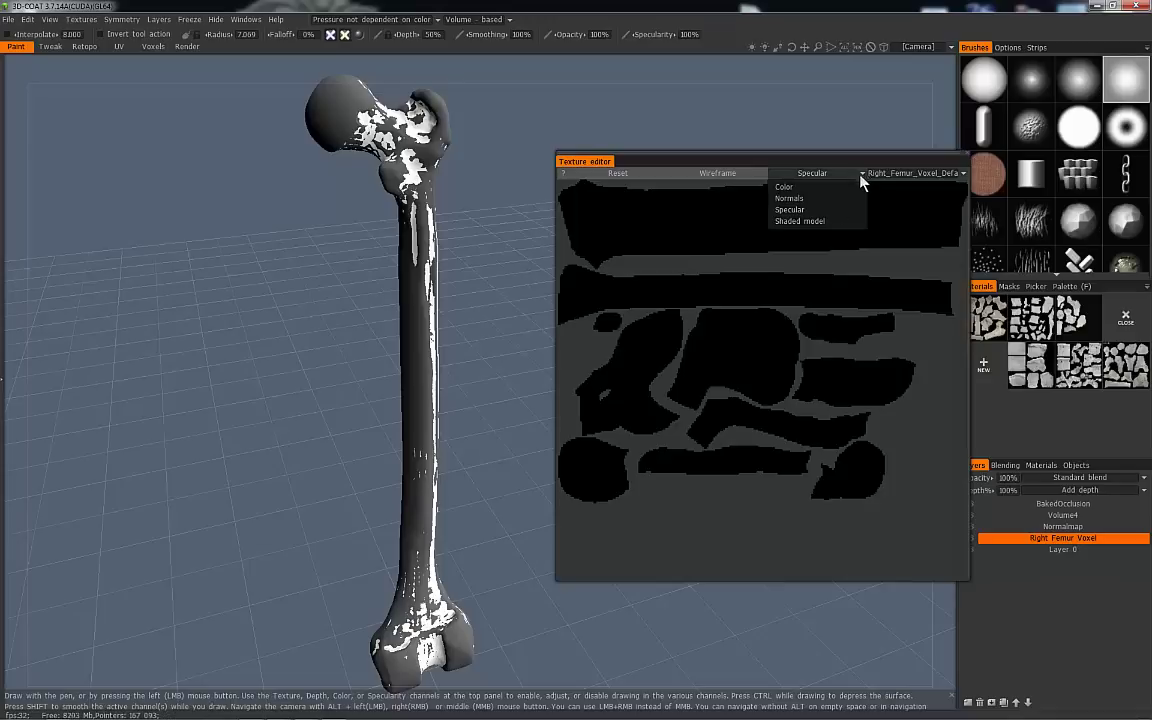
click(828, 222)
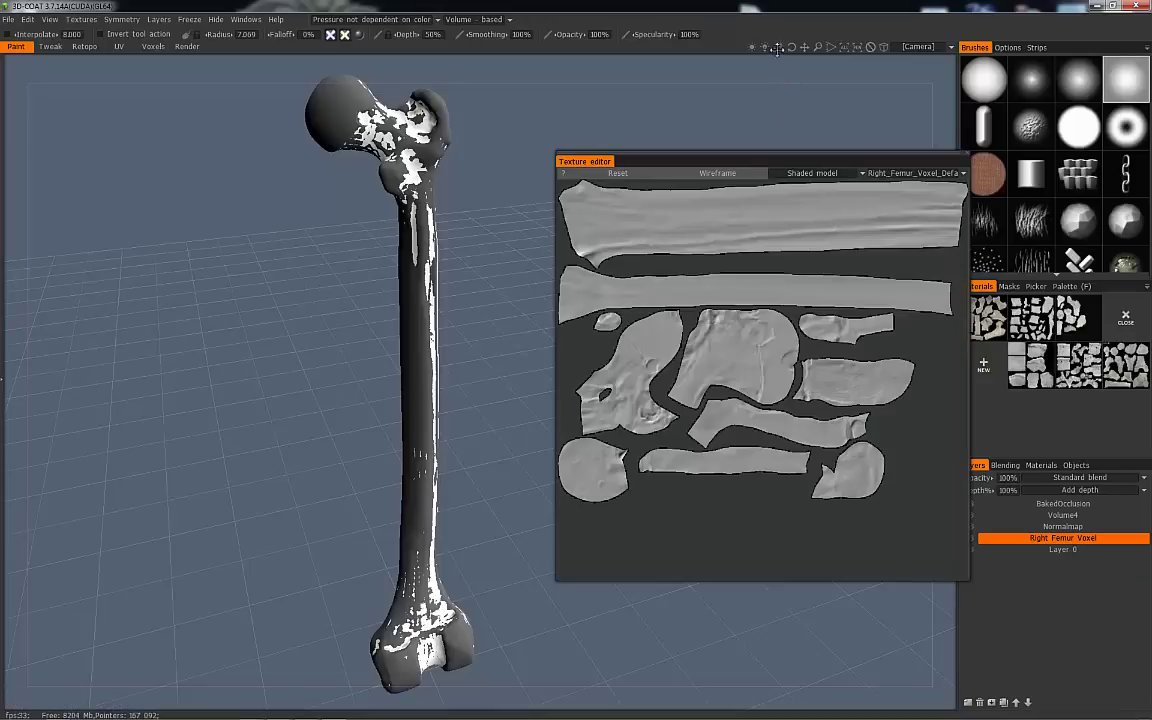
drag(779, 48, 777, 46)
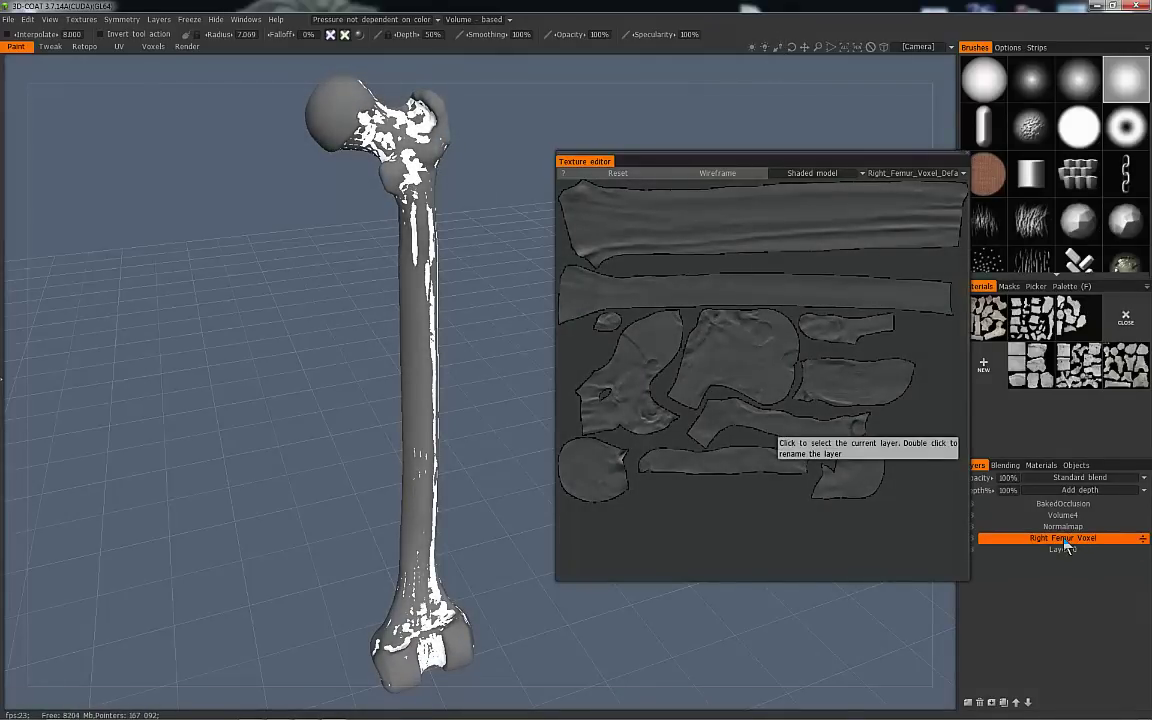
drag(816, 161, 779, 152)
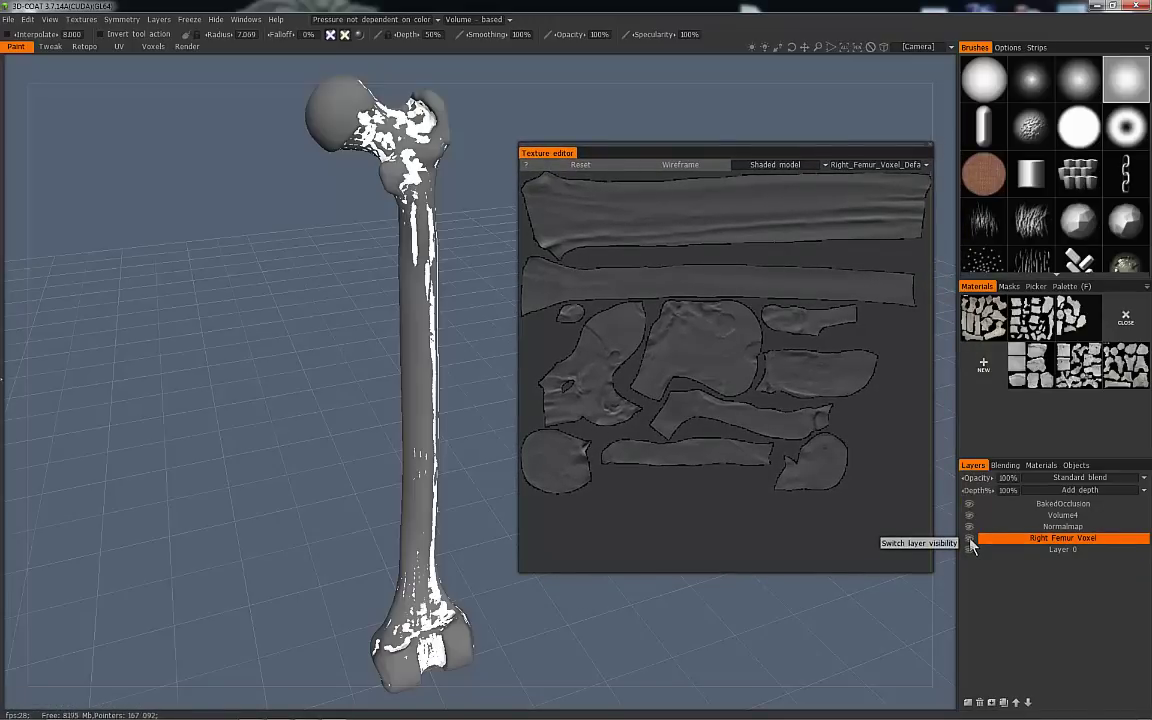
Step: Turn off voxel display in the Paint room and hide the Right Femur Voxel layer
click(969, 540)
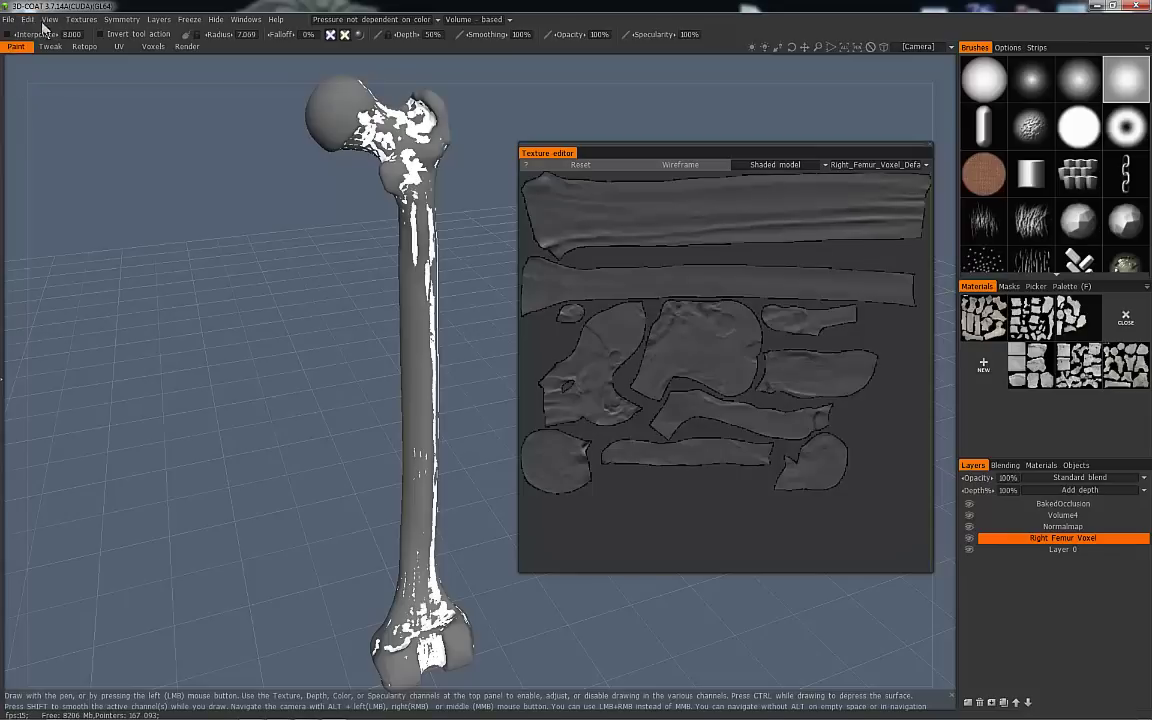
click(49, 19)
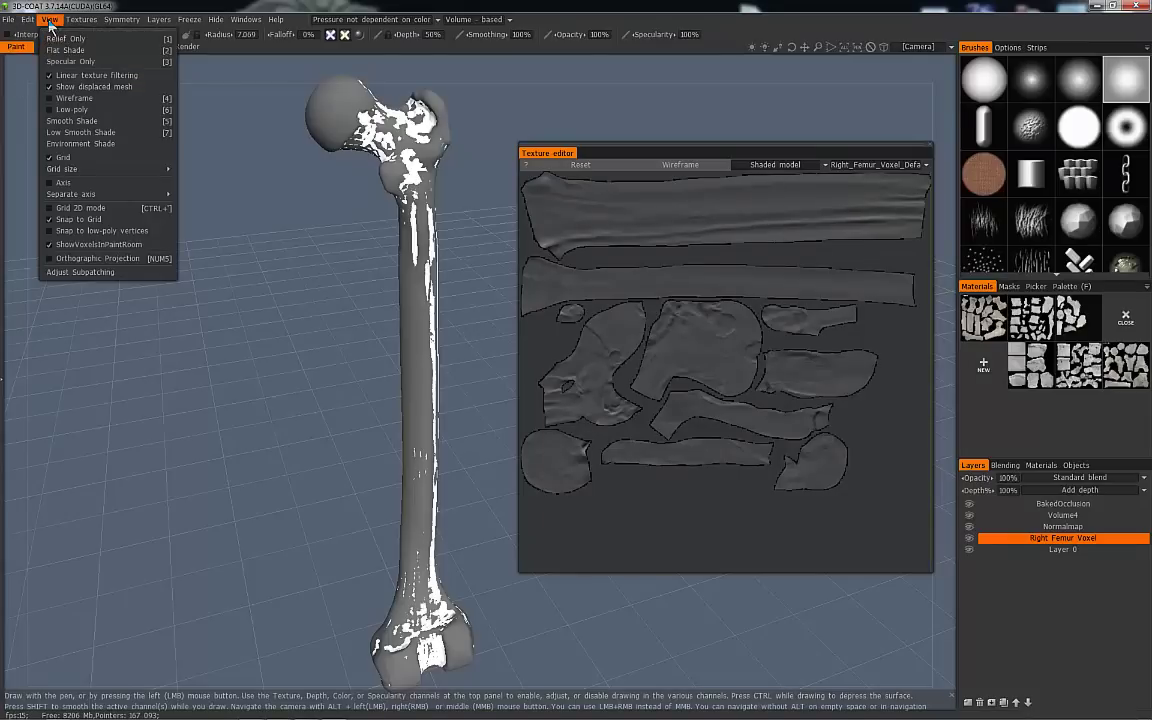
click(62, 246)
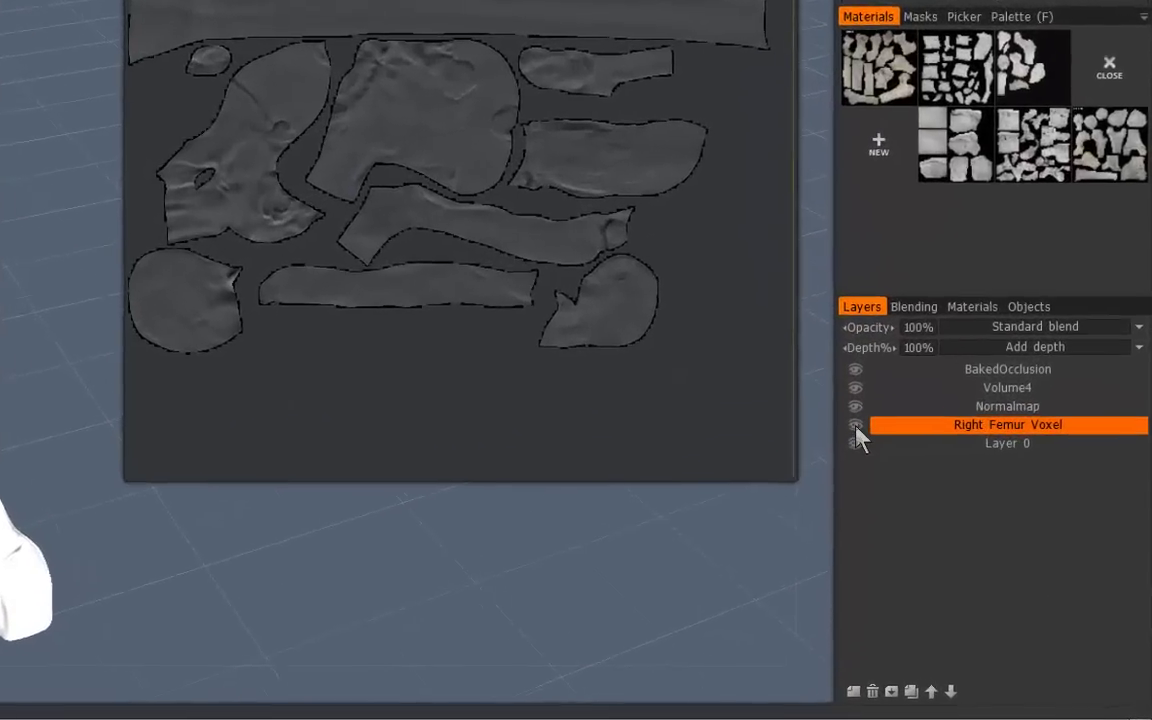
click(855, 425)
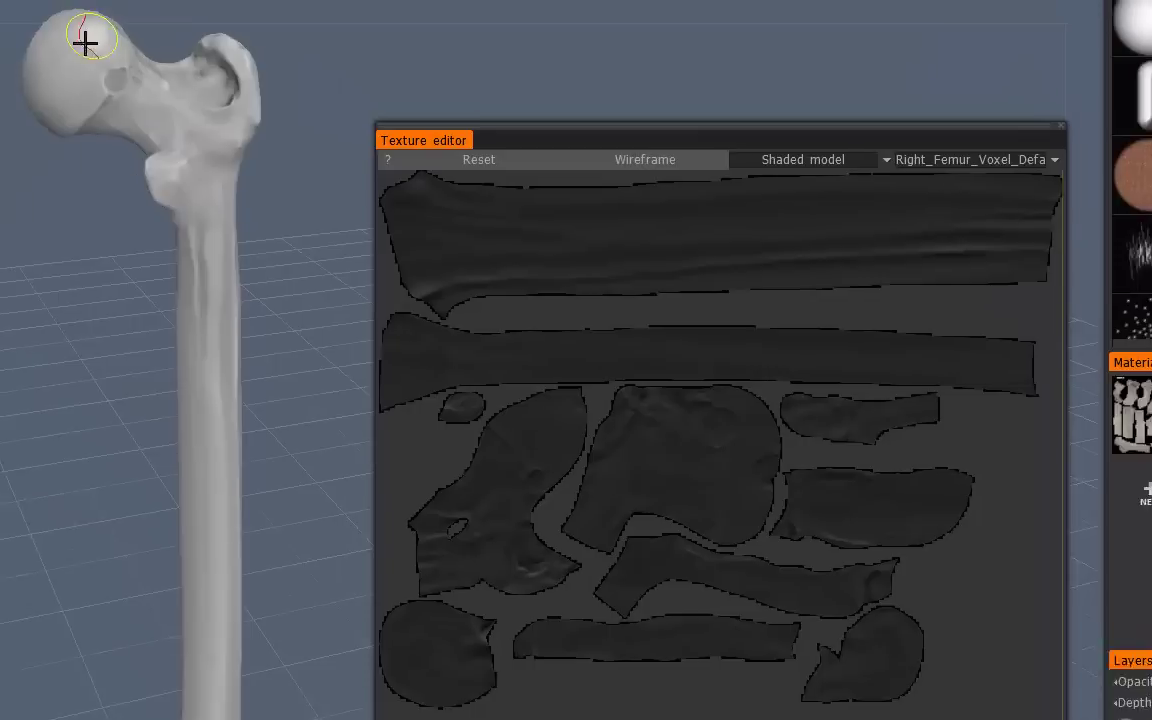
click(105, 98)
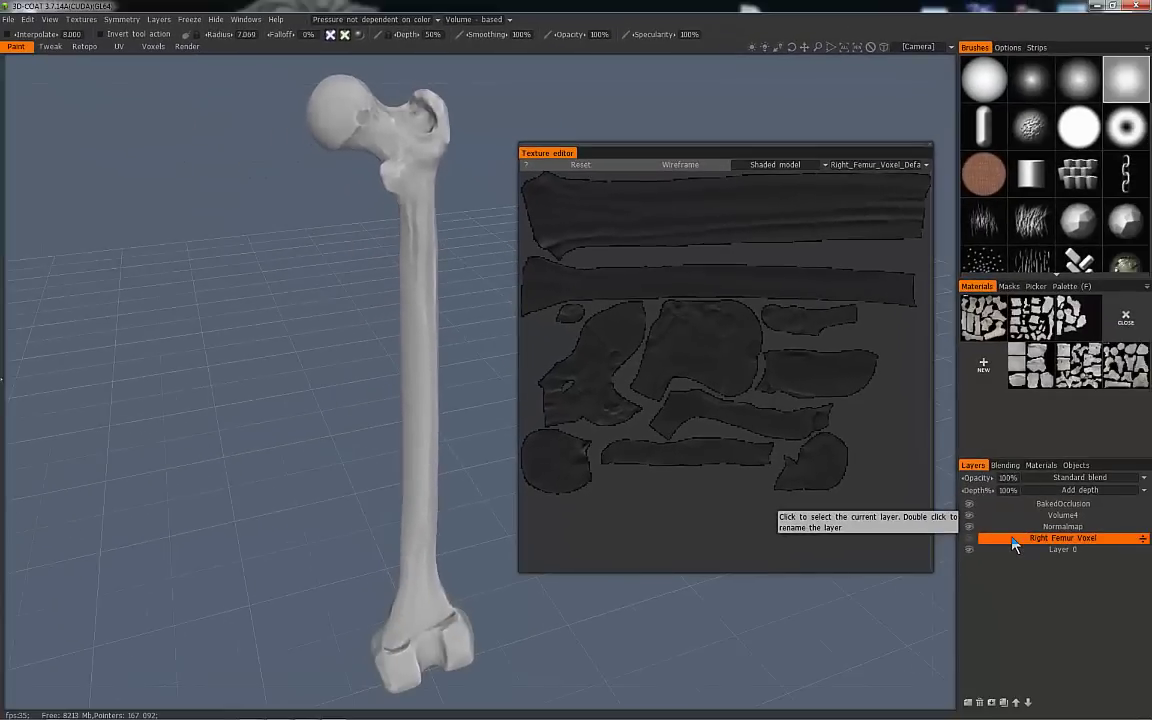
right_click(1010, 540)
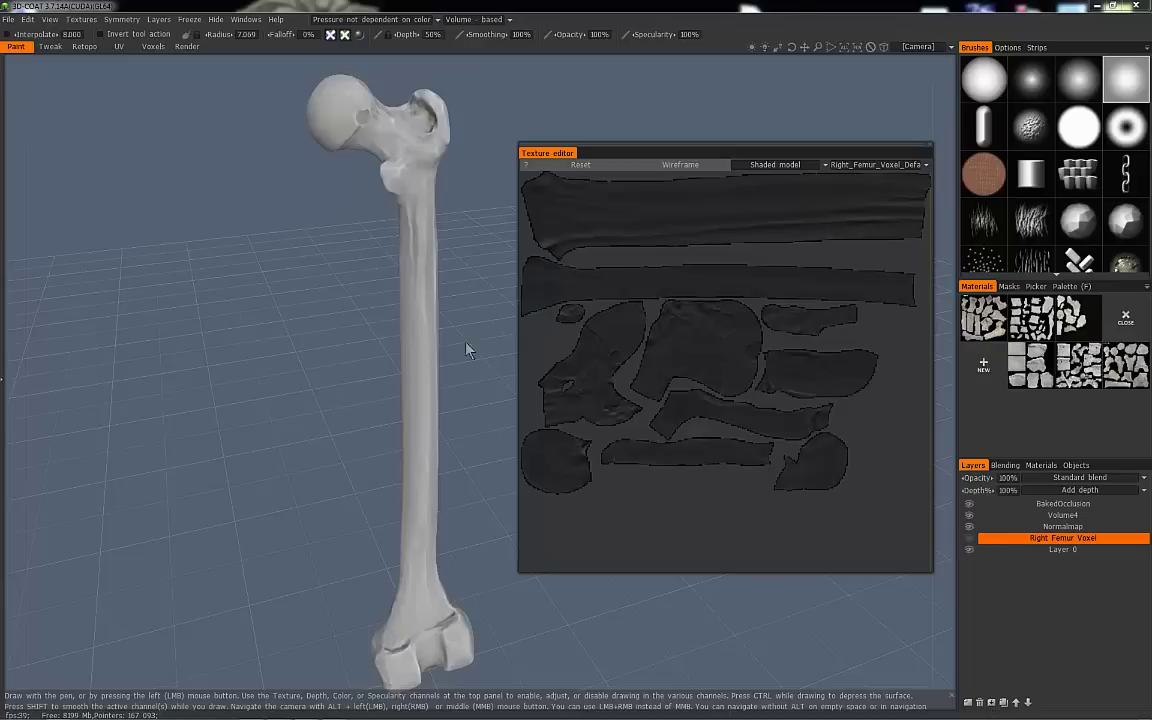
Step: Review the femur in the Voxels, UV, Retopo and Tweak rooms, ending back in the Paint room
click(153, 47)
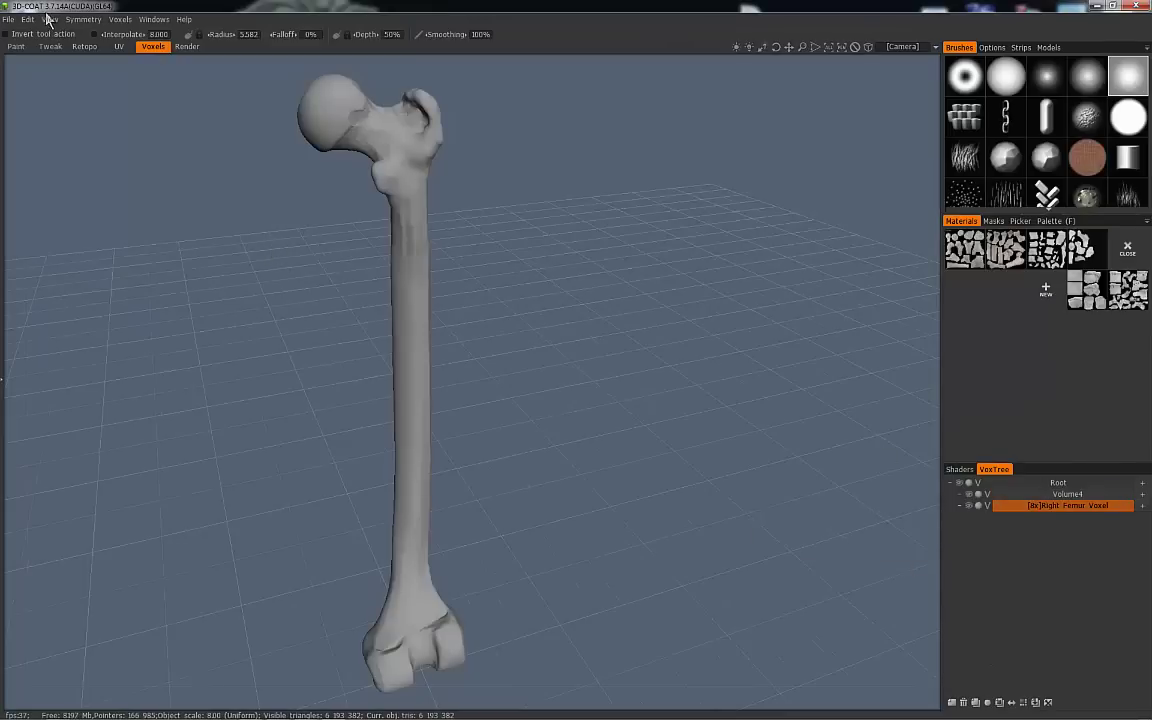
click(116, 47)
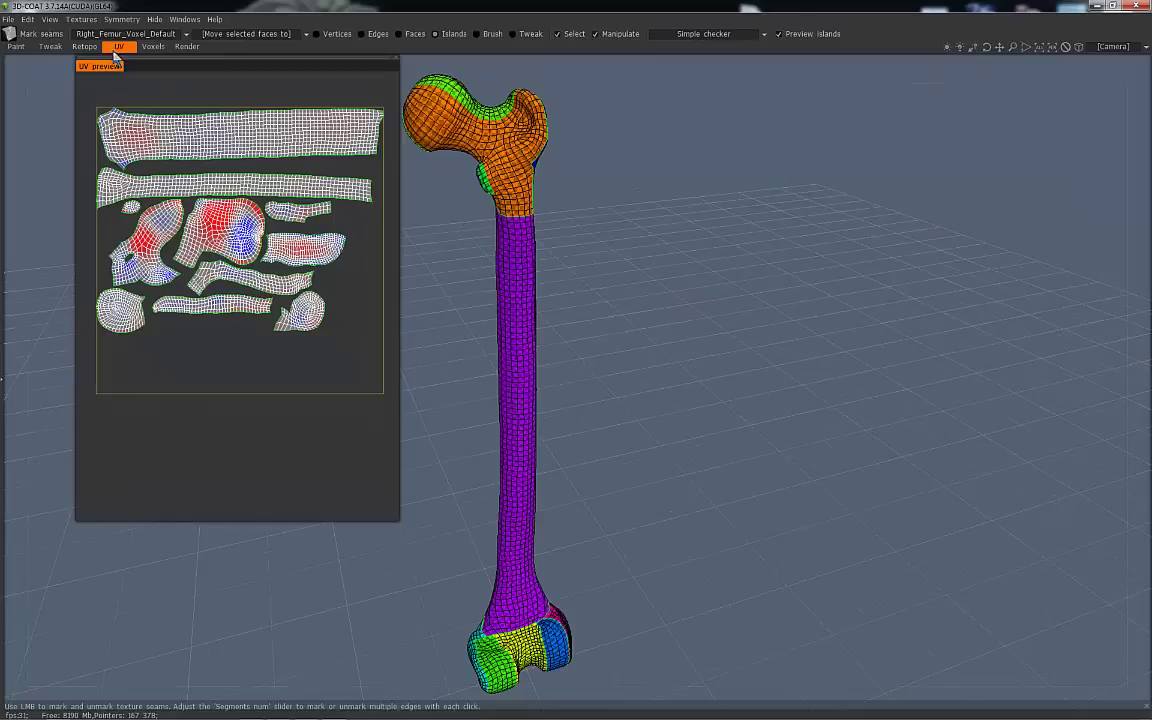
click(86, 48)
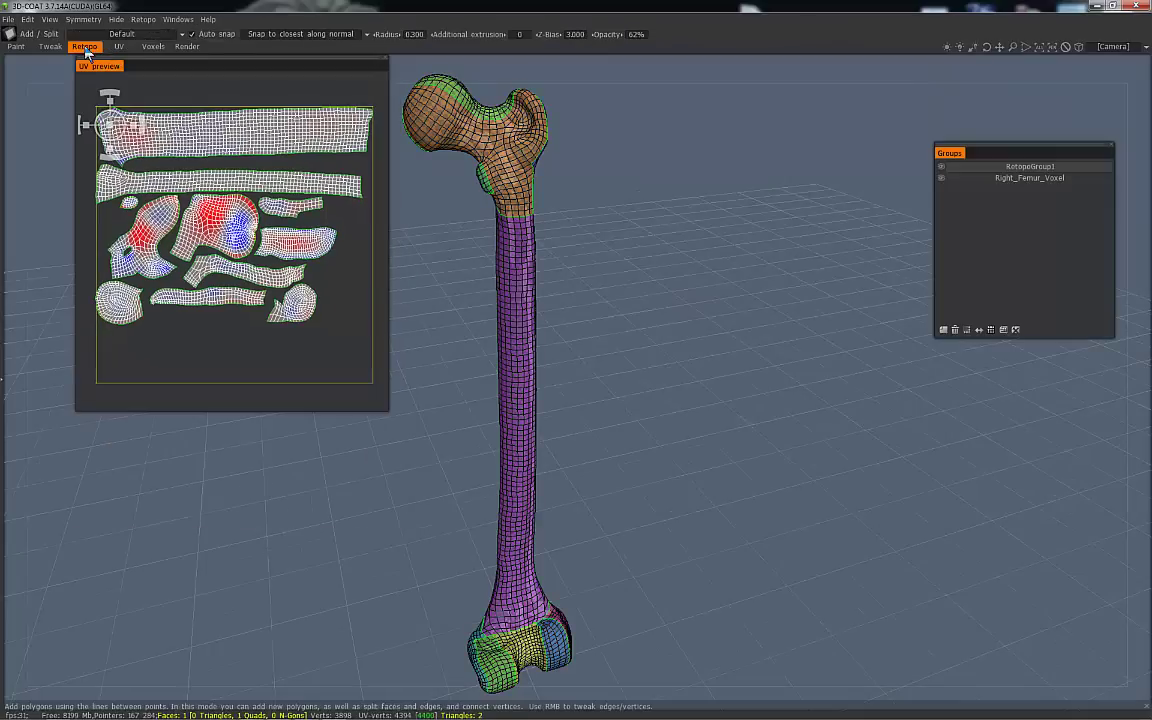
click(54, 48)
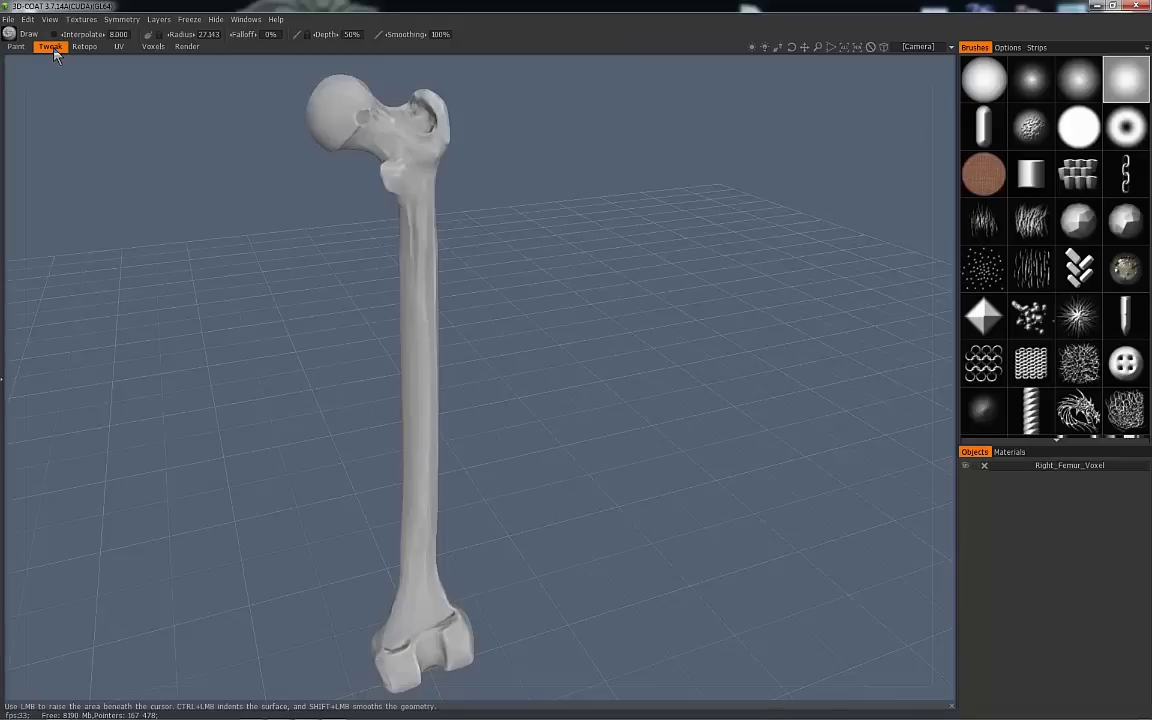
click(16, 48)
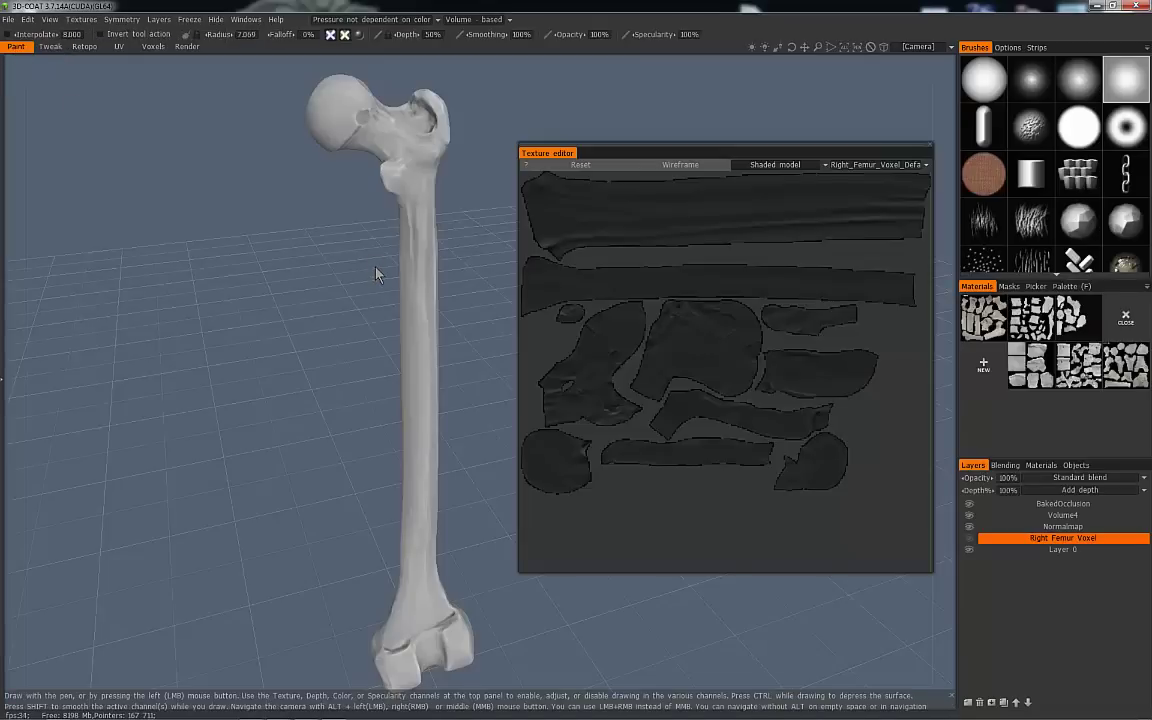
Step: Switch to Windows Photo Viewer and examine the captured example of bone texture painted on the femur's upper end
drag(377, 285, 386, 347)
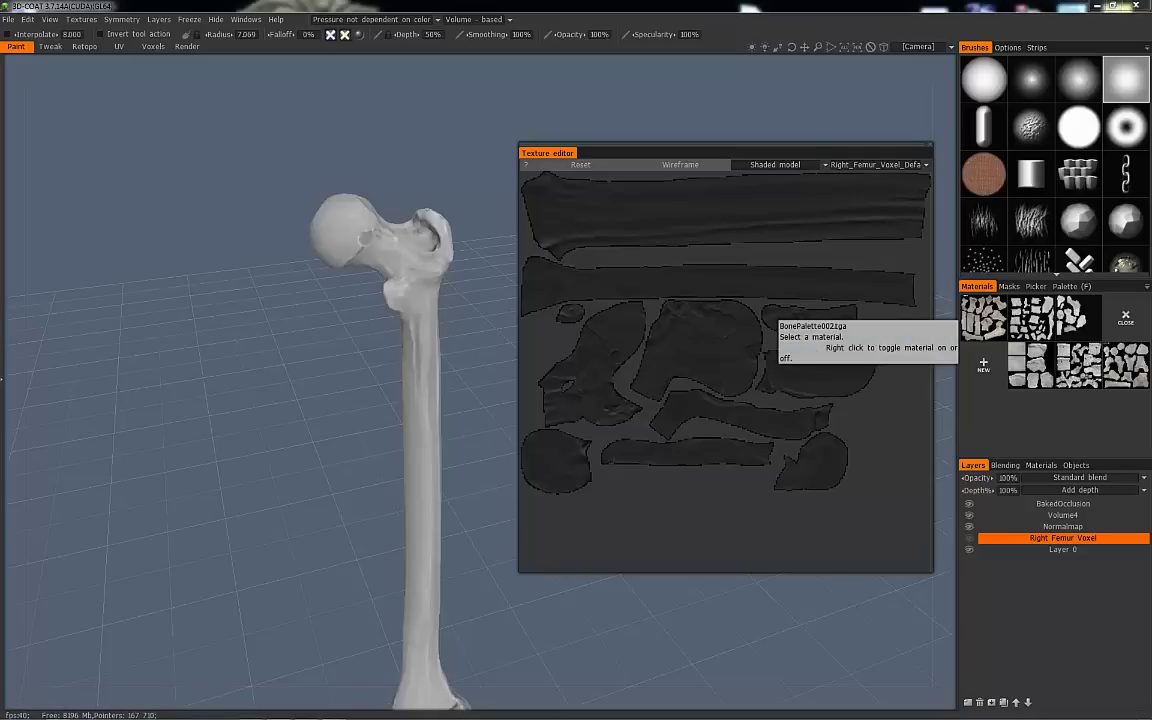
drag(1150, 120, 678, 262)
drag(366, 234, 486, 150)
click(681, 138)
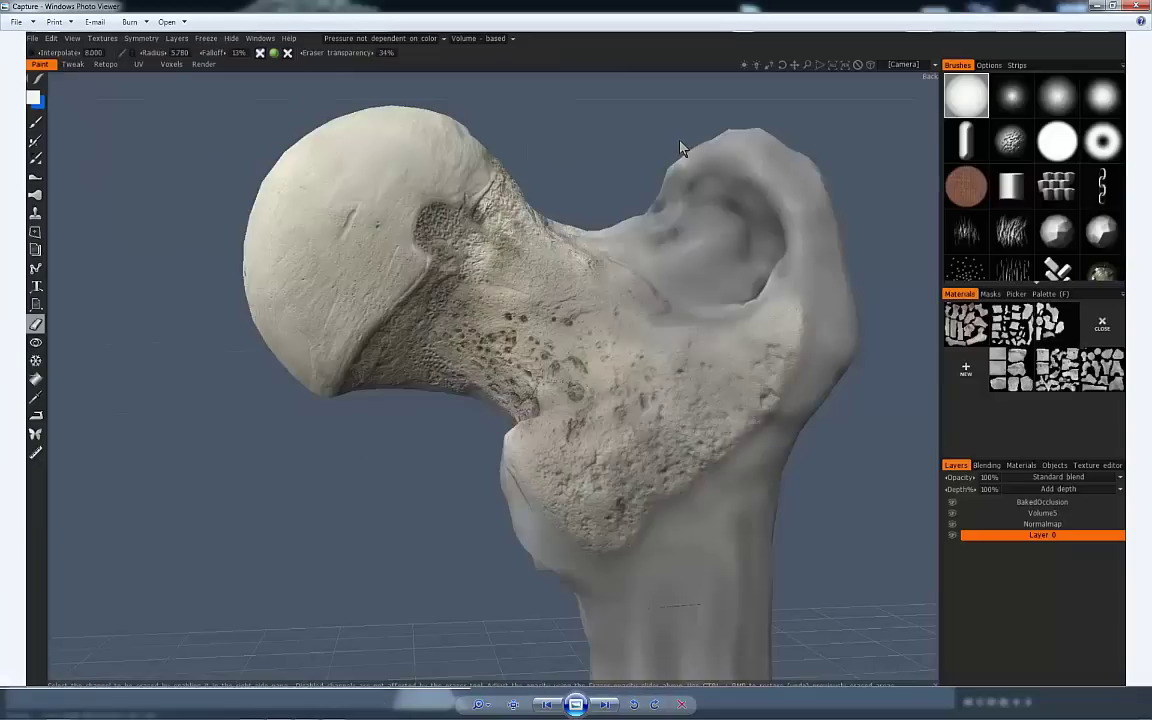